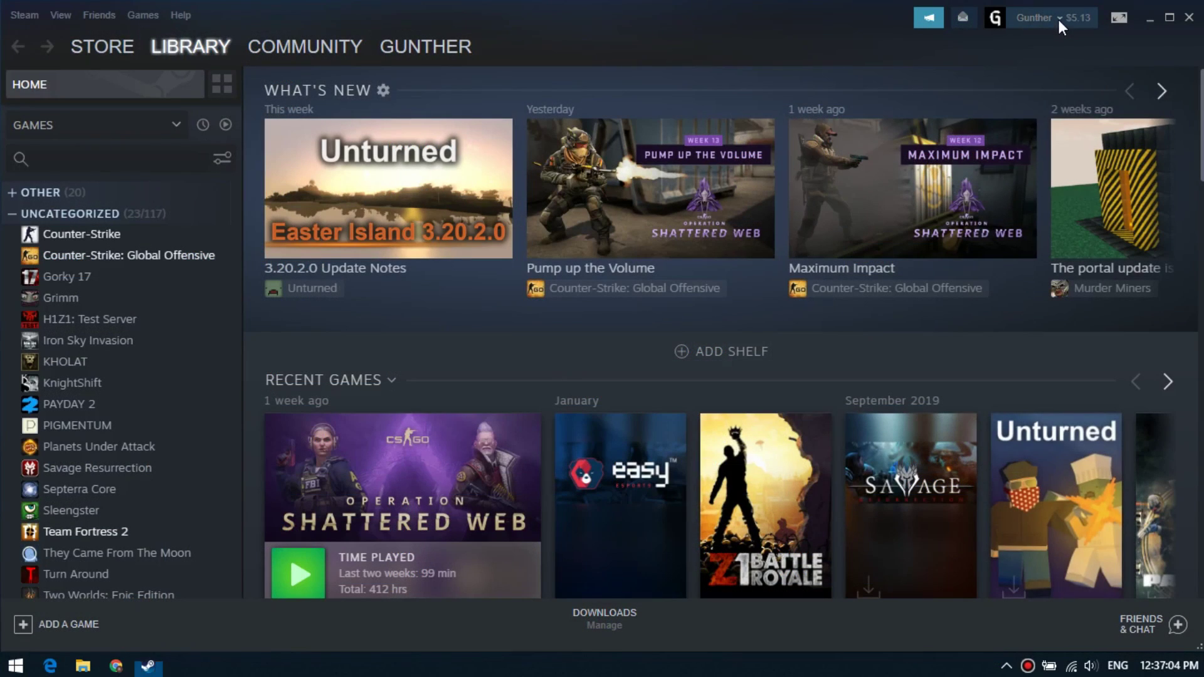
Add $10.00 to the Steam Wallet after accepting the subscriber agreement.
click(1058, 19)
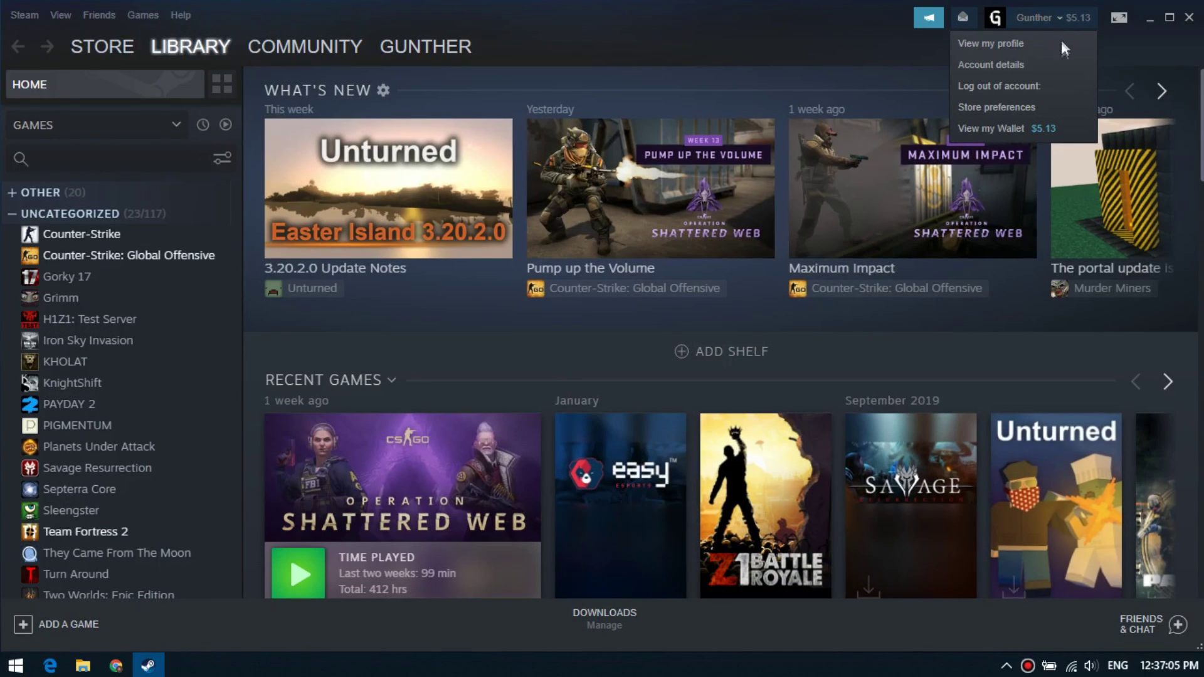
click(1045, 128)
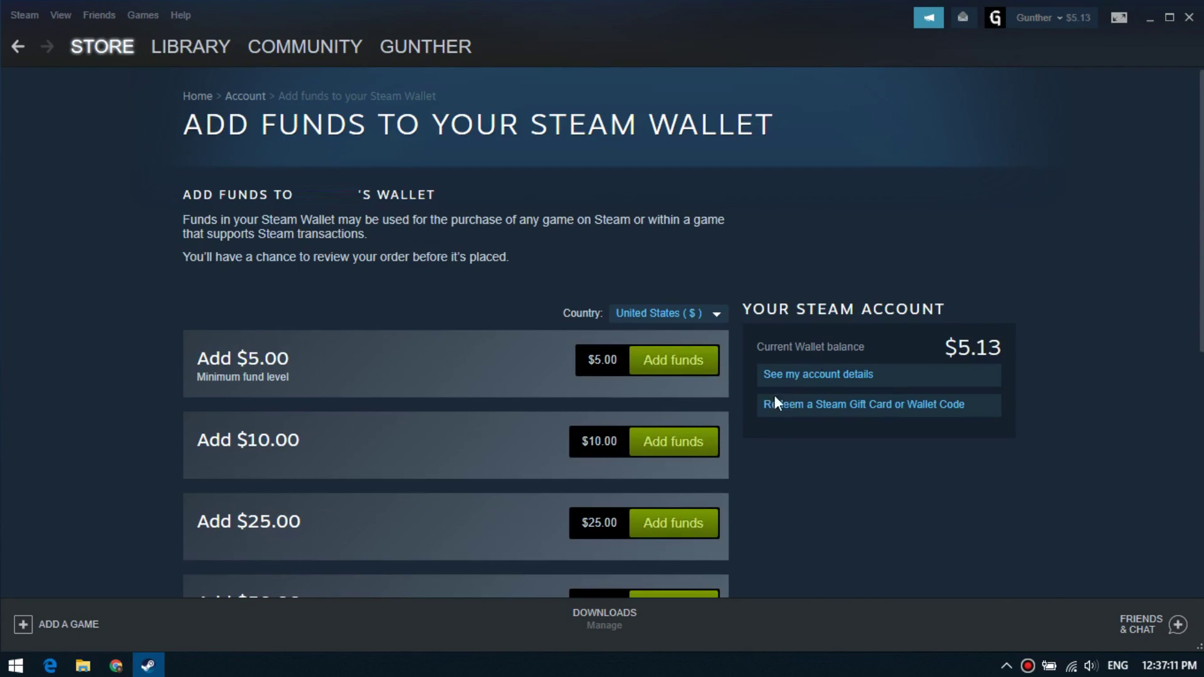
click(689, 441)
click(275, 464)
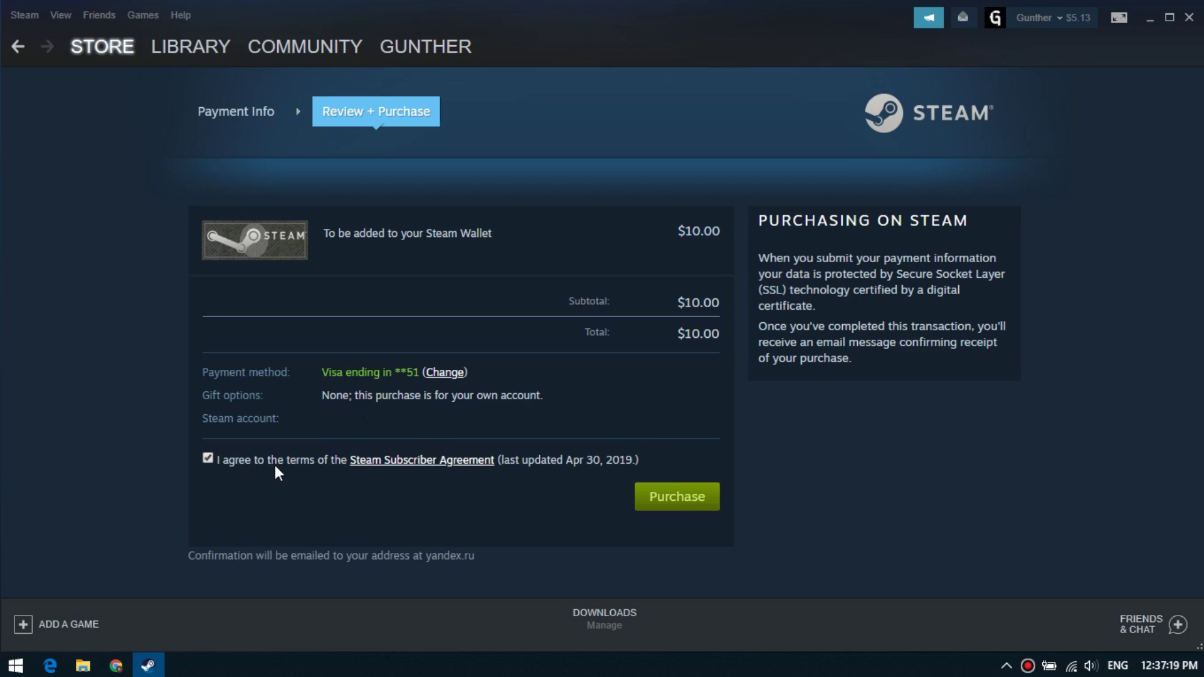
click(690, 501)
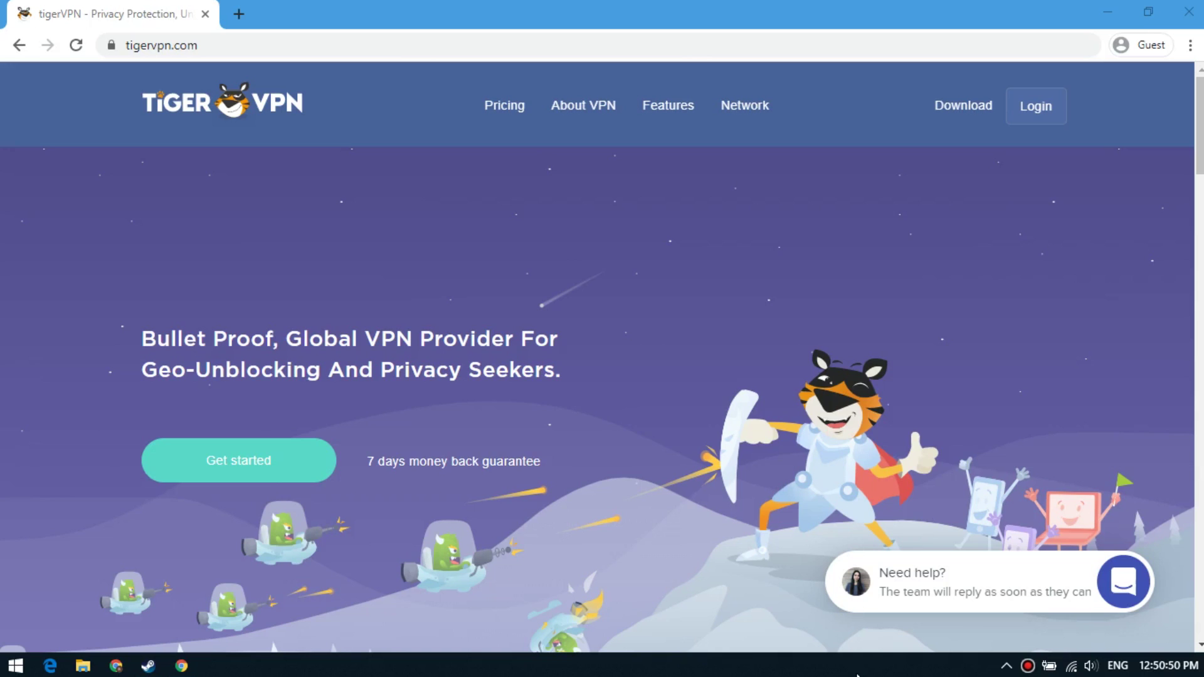
Download the TigerVPN Windows installer from tigervpn.com.
click(962, 106)
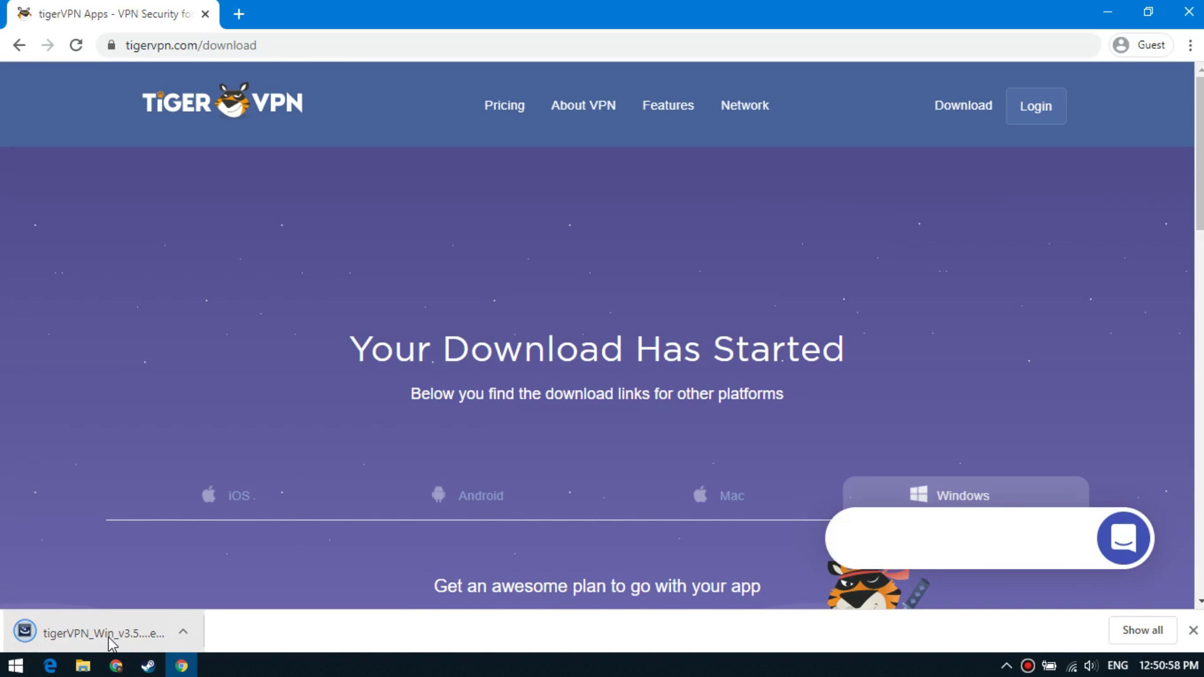
Install TigerVPN into the default folder and launch it.
click(111, 641)
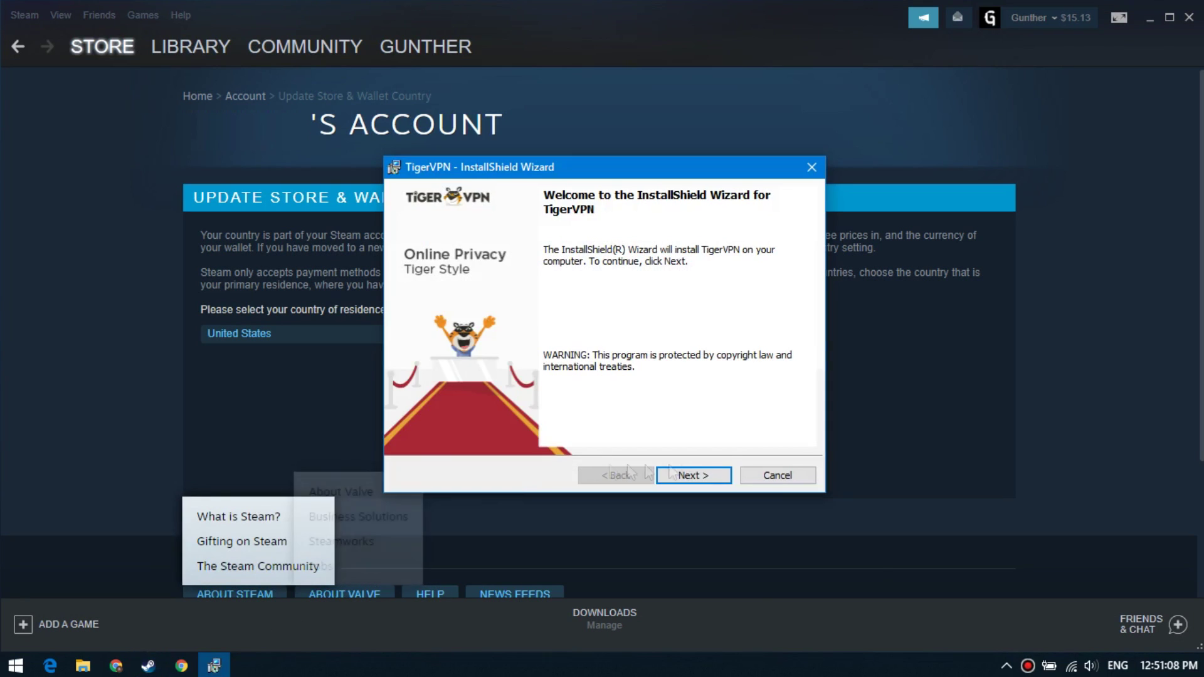
click(671, 475)
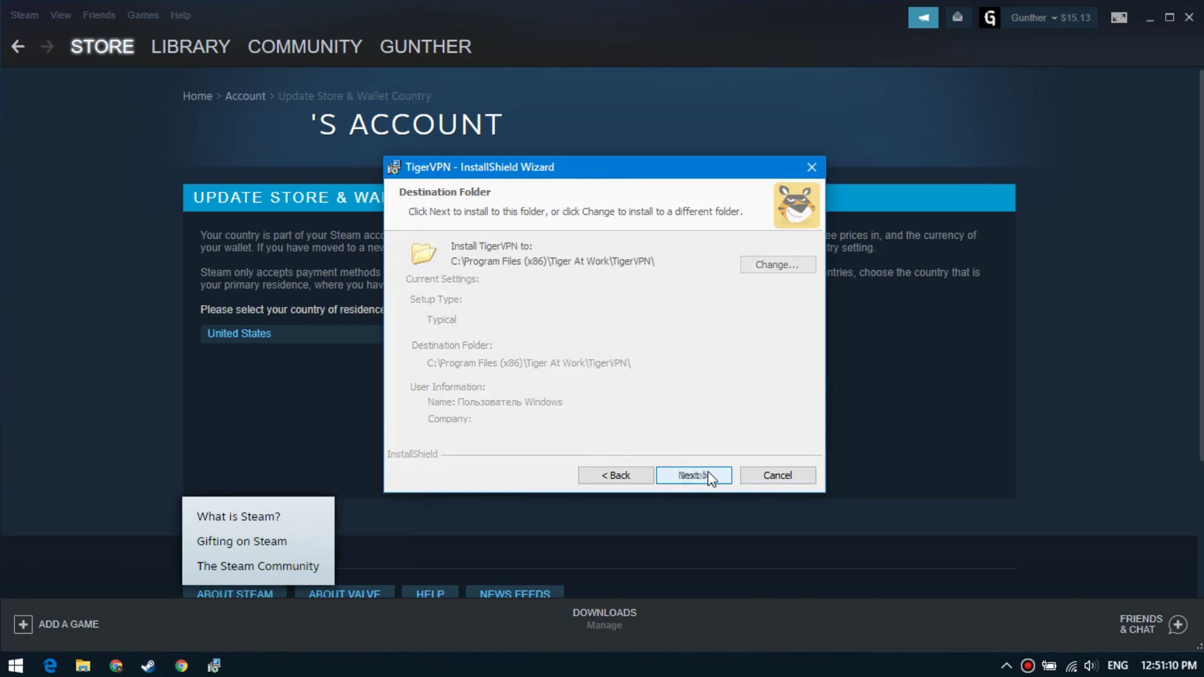
click(703, 475)
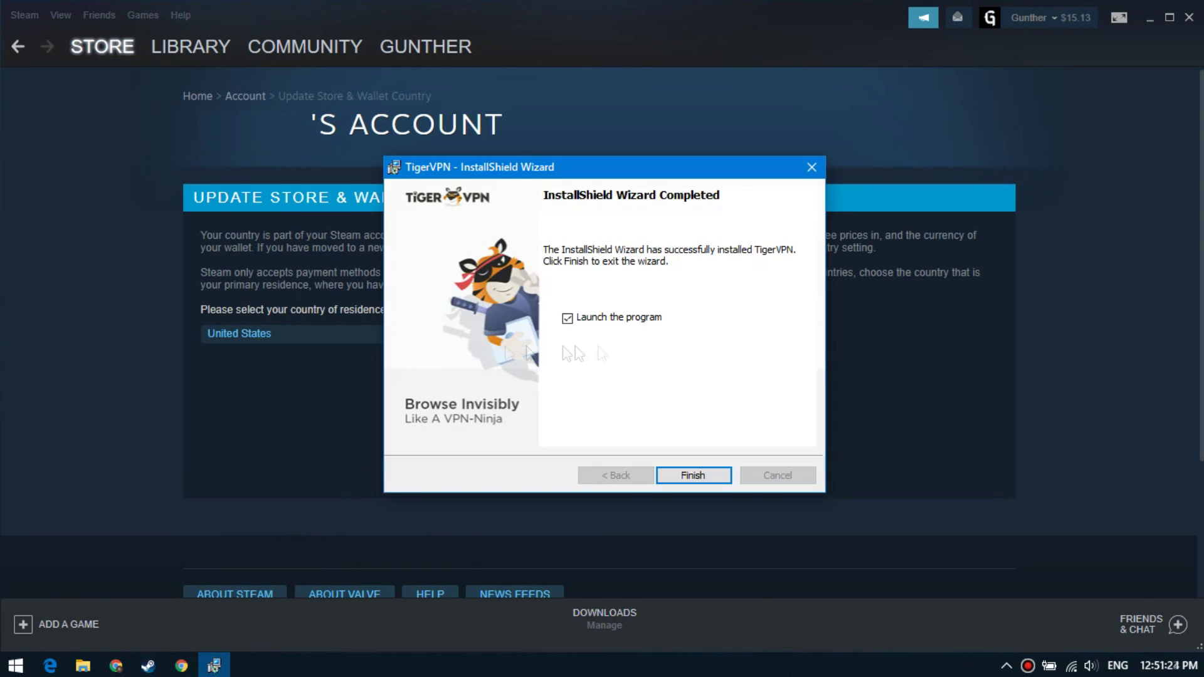
click(708, 474)
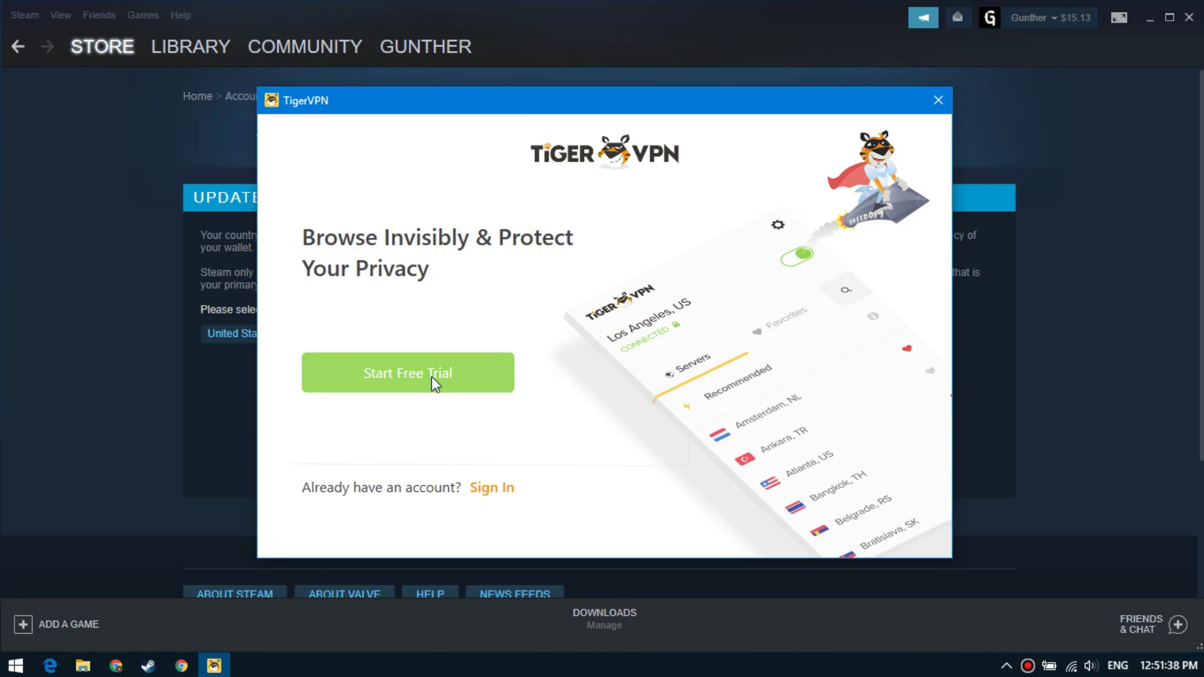
Start a free trial and decline marketing emails. Create the account with an e-mail address and password.
click(432, 377)
click(606, 525)
scroll(605, 402, down, 5)
click(605, 524)
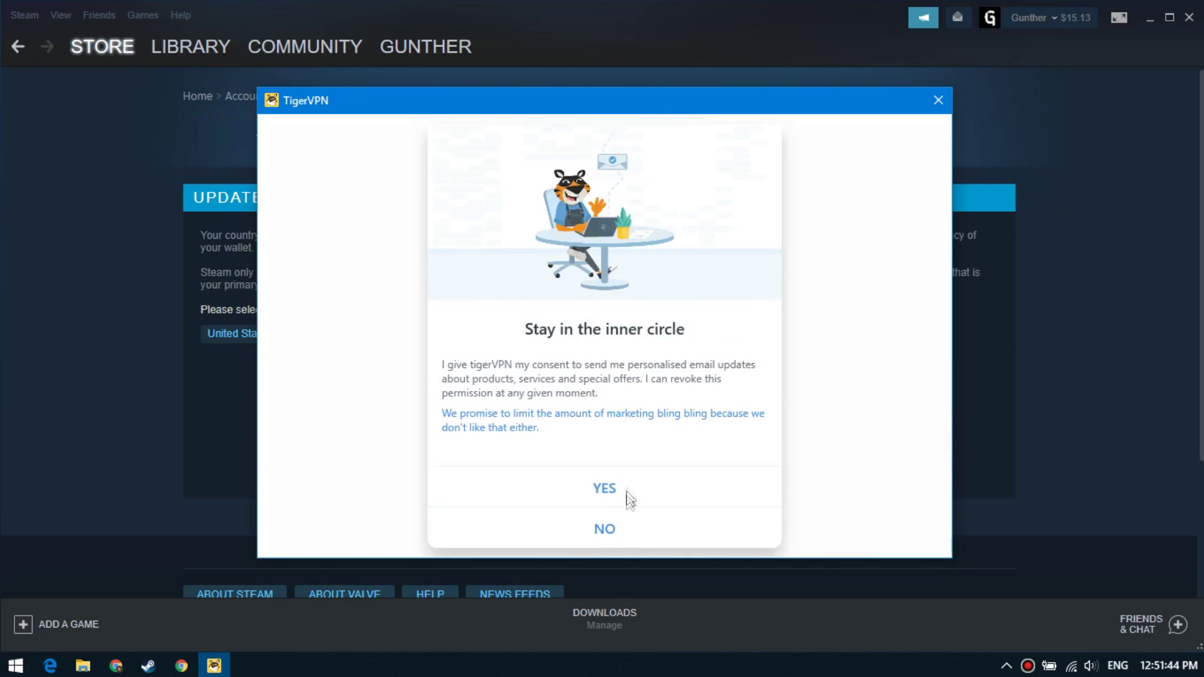
click(622, 517)
click(603, 283)
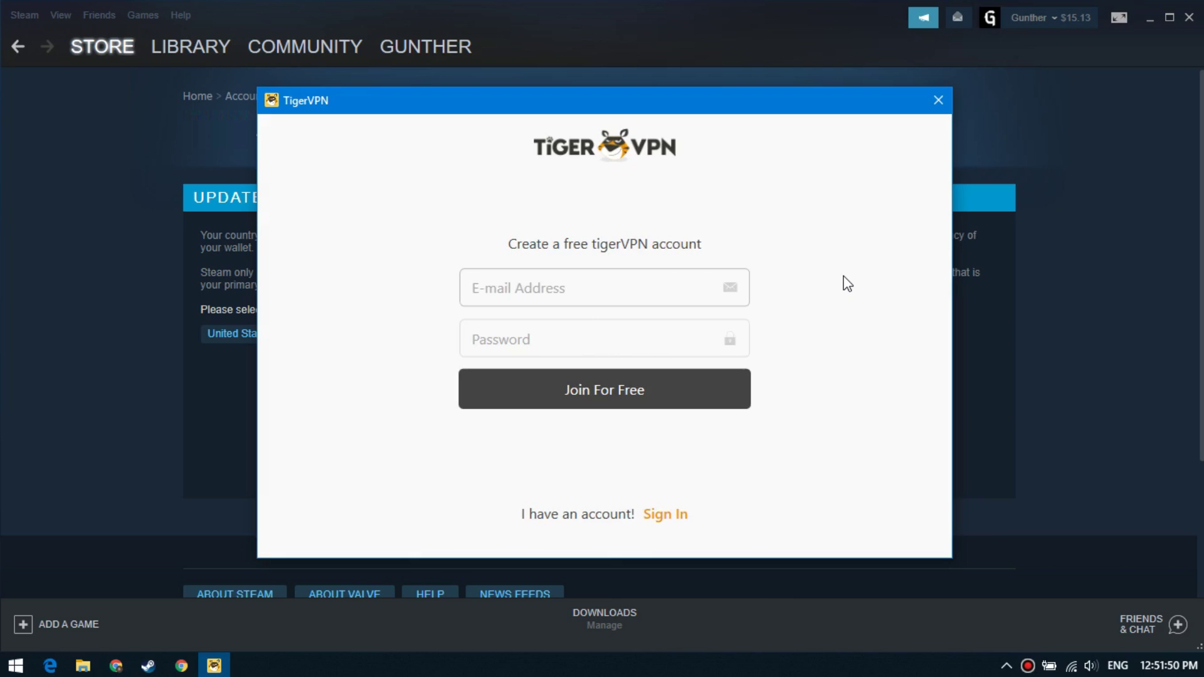
key(Tab)
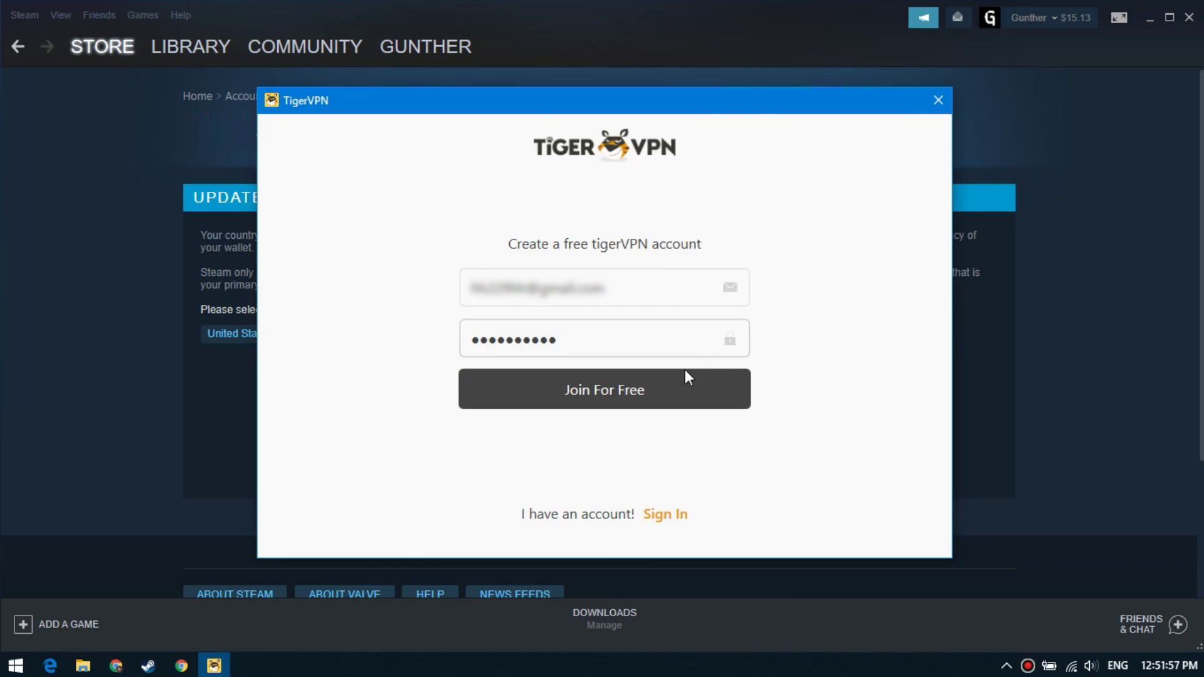
click(673, 377)
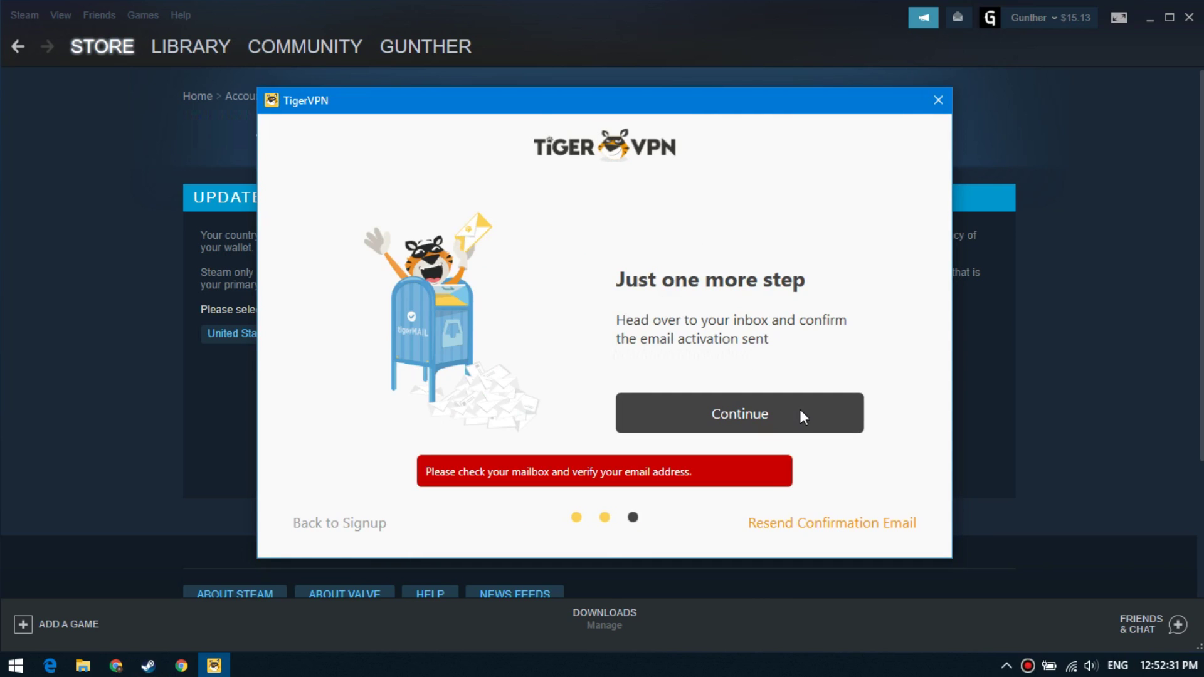
click(800, 410)
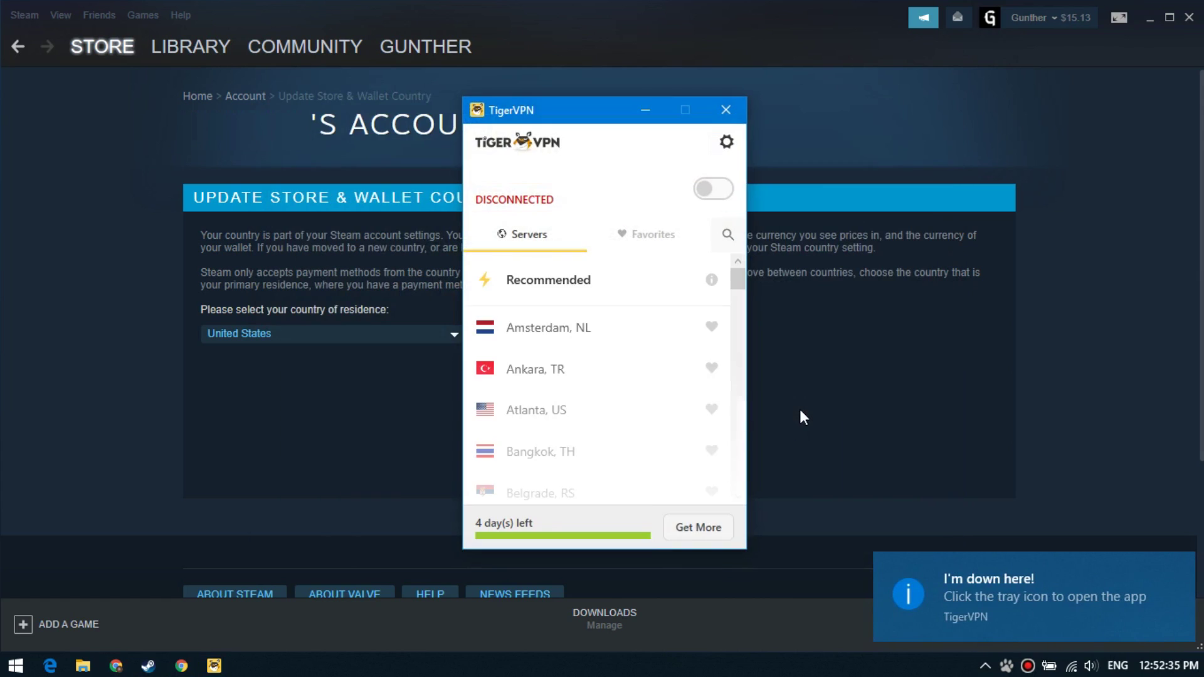
Connect TigerVPN through the Buenos Aires, AR server.
scroll(689, 327, down, 1)
drag(741, 290, 744, 303)
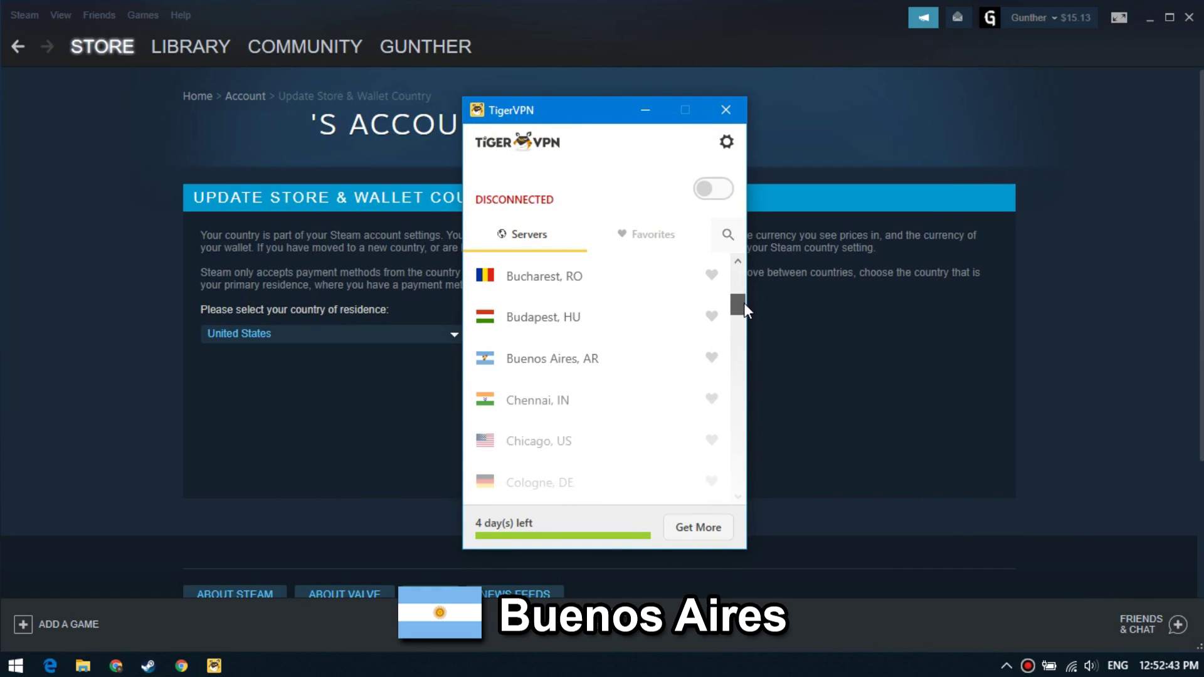
click(585, 369)
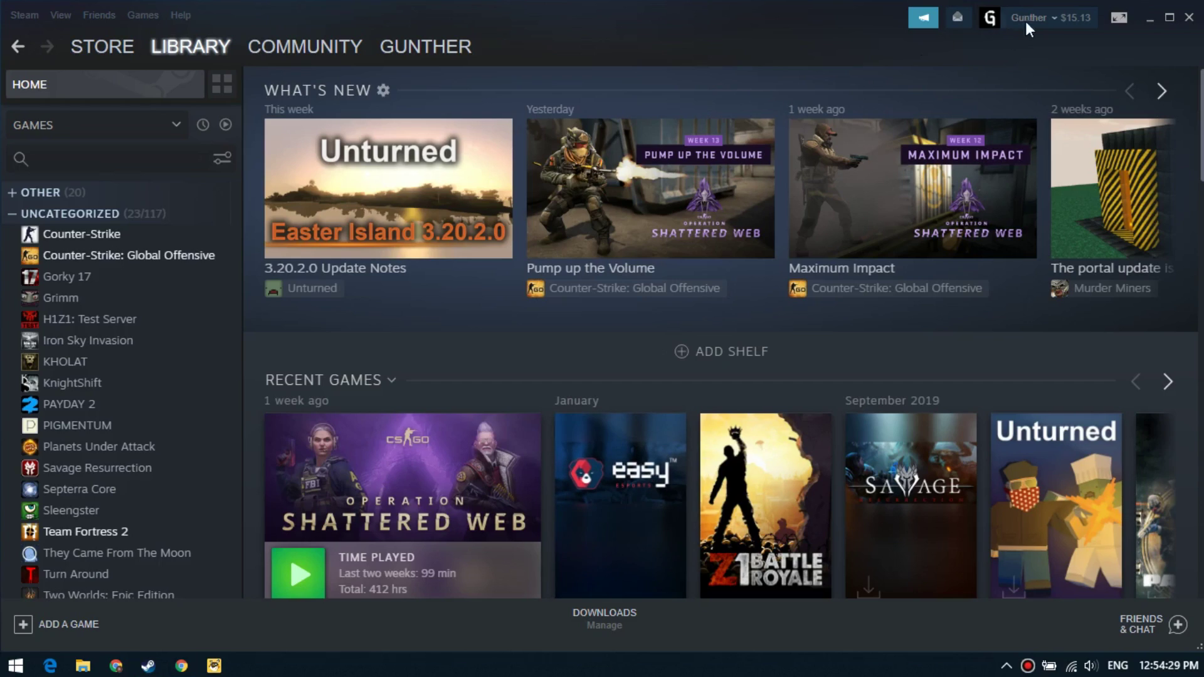
Request changing the store country to Argentina, with 111 in every billing field.
click(1044, 18)
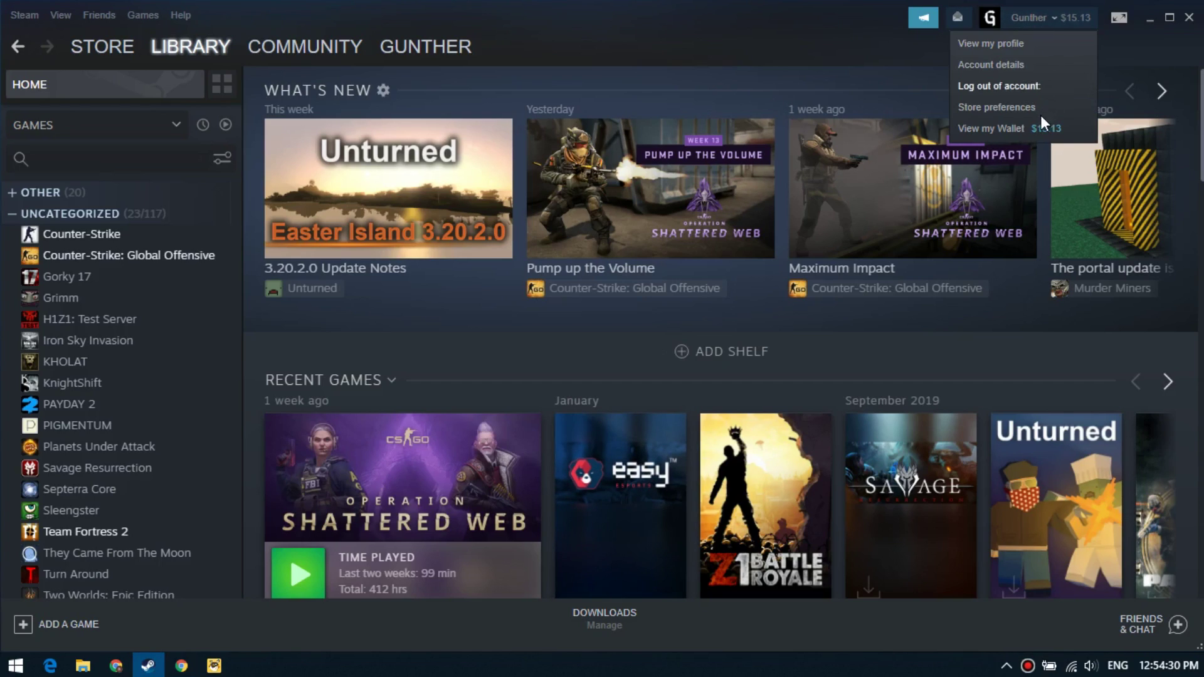
click(1030, 67)
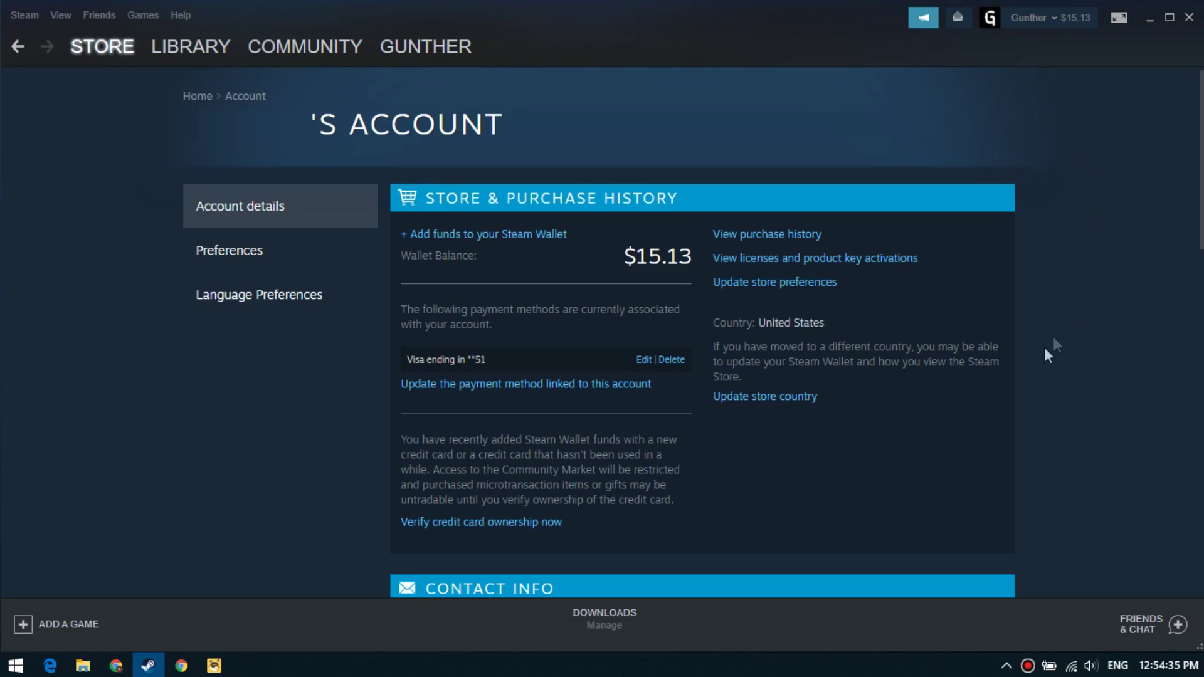
click(780, 402)
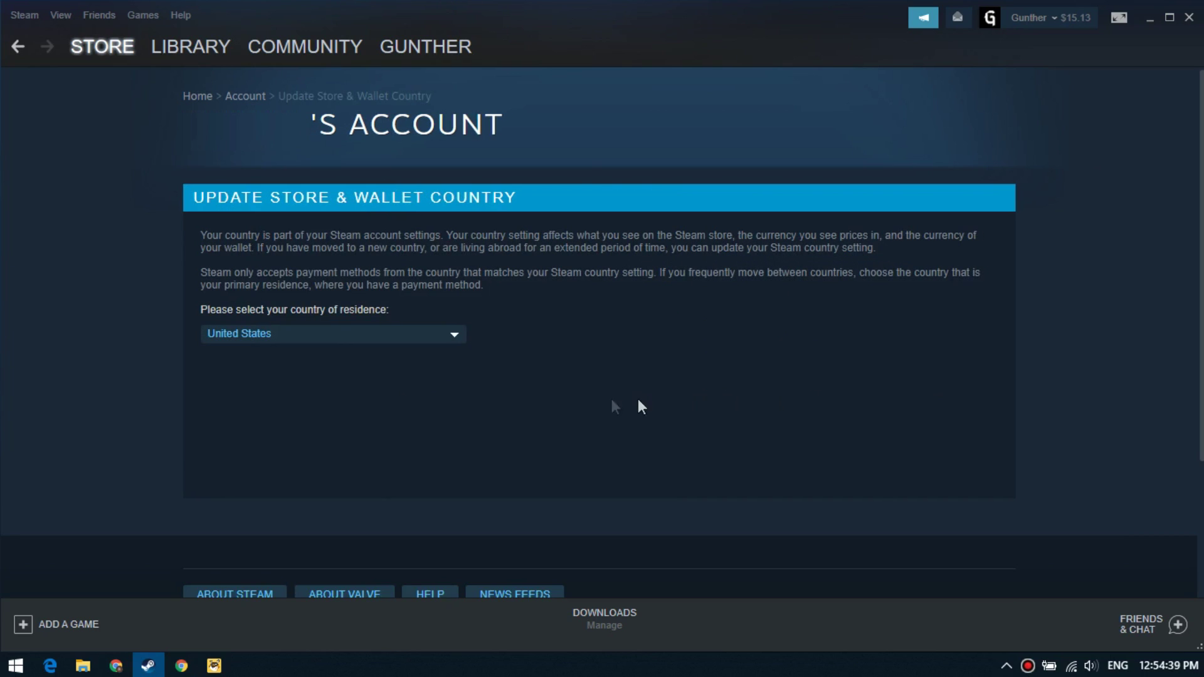
click(447, 347)
click(329, 372)
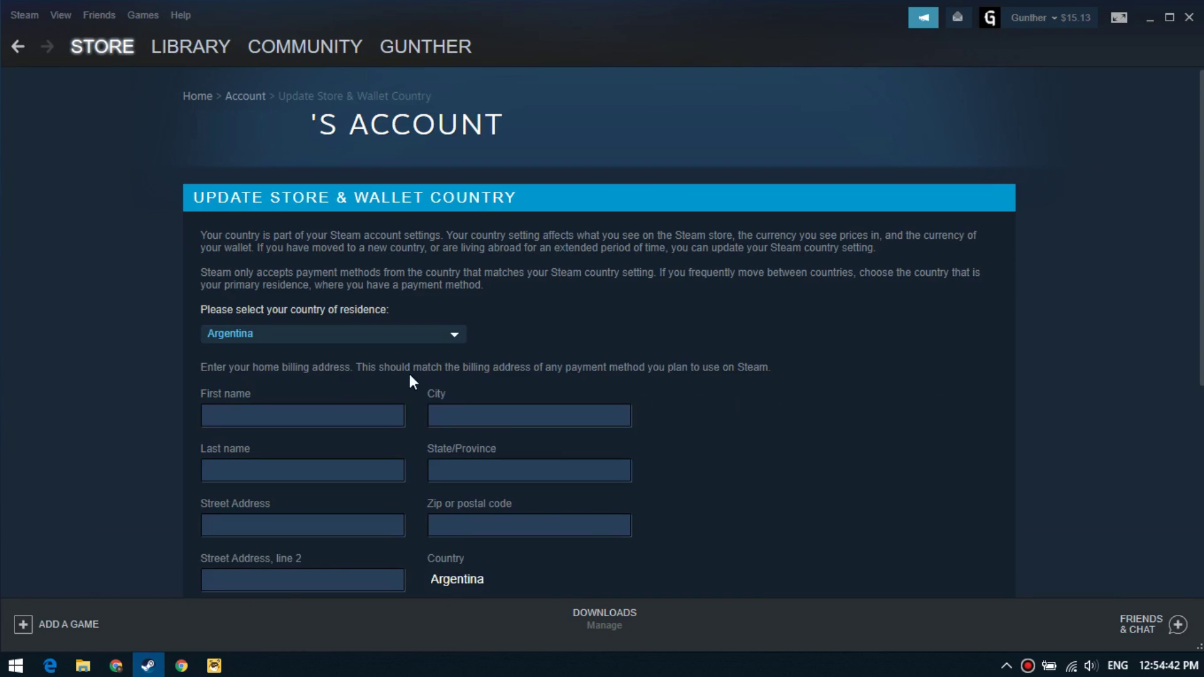
scroll(667, 382, down, 3)
click(302, 327)
text(111	111	111	111	111	11)
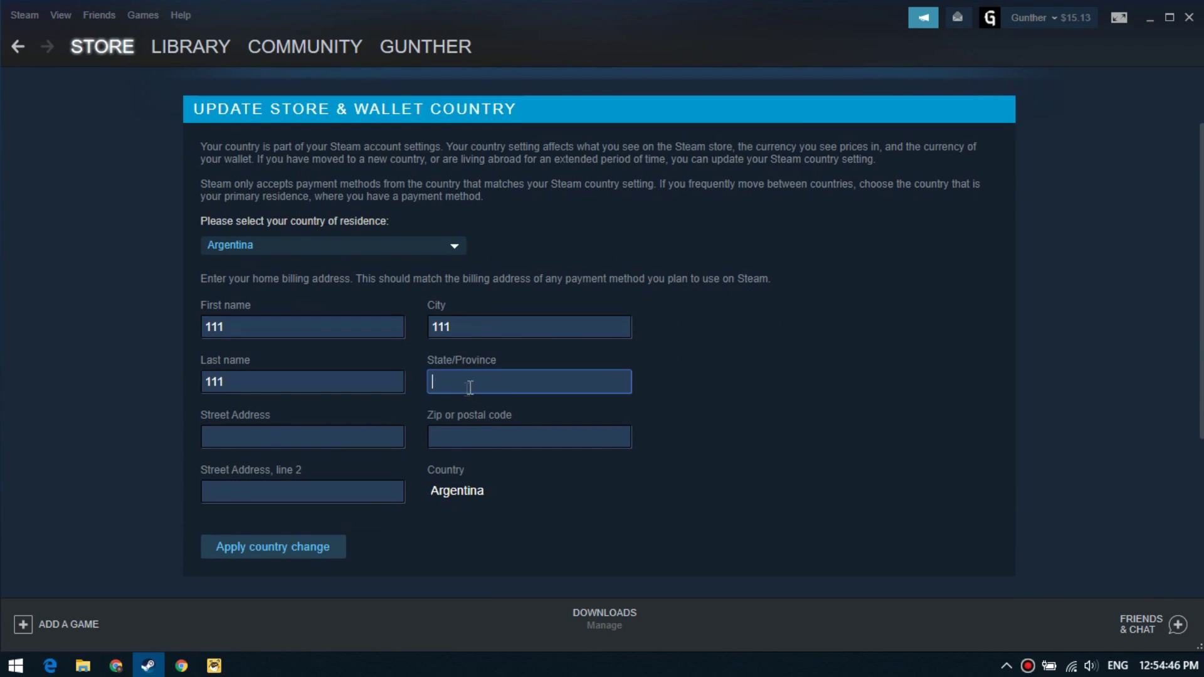
text(1)
click(317, 553)
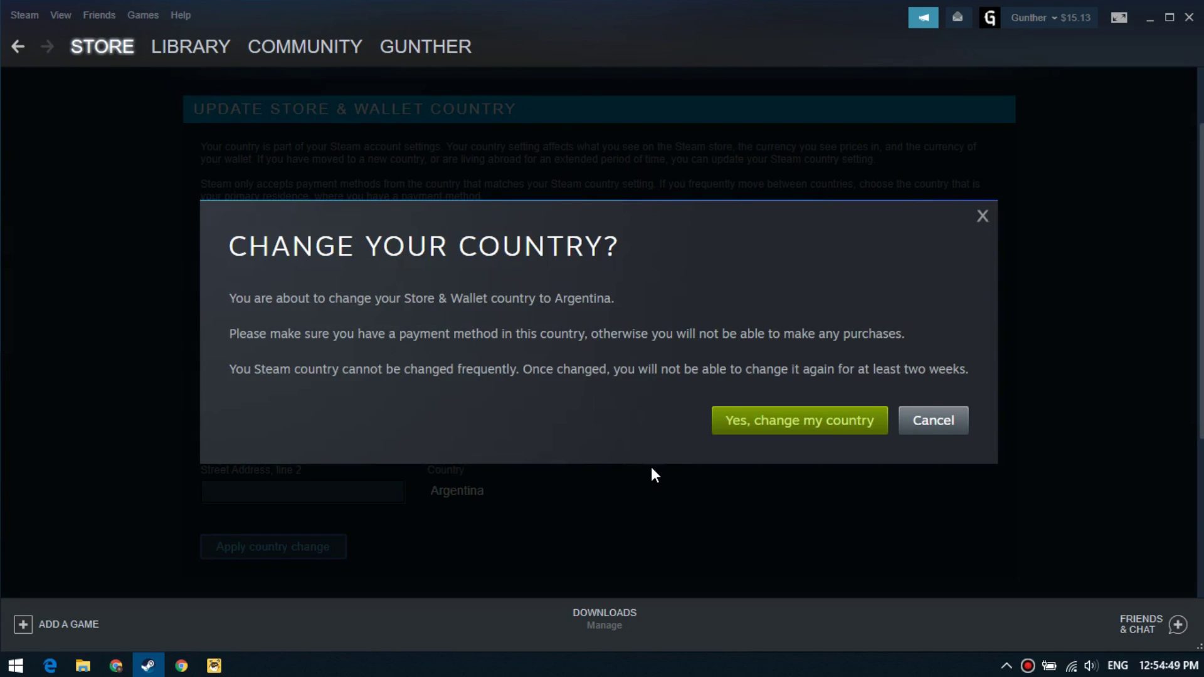
Confirm the switch to Argentina and highlight the red refusal message.
click(811, 420)
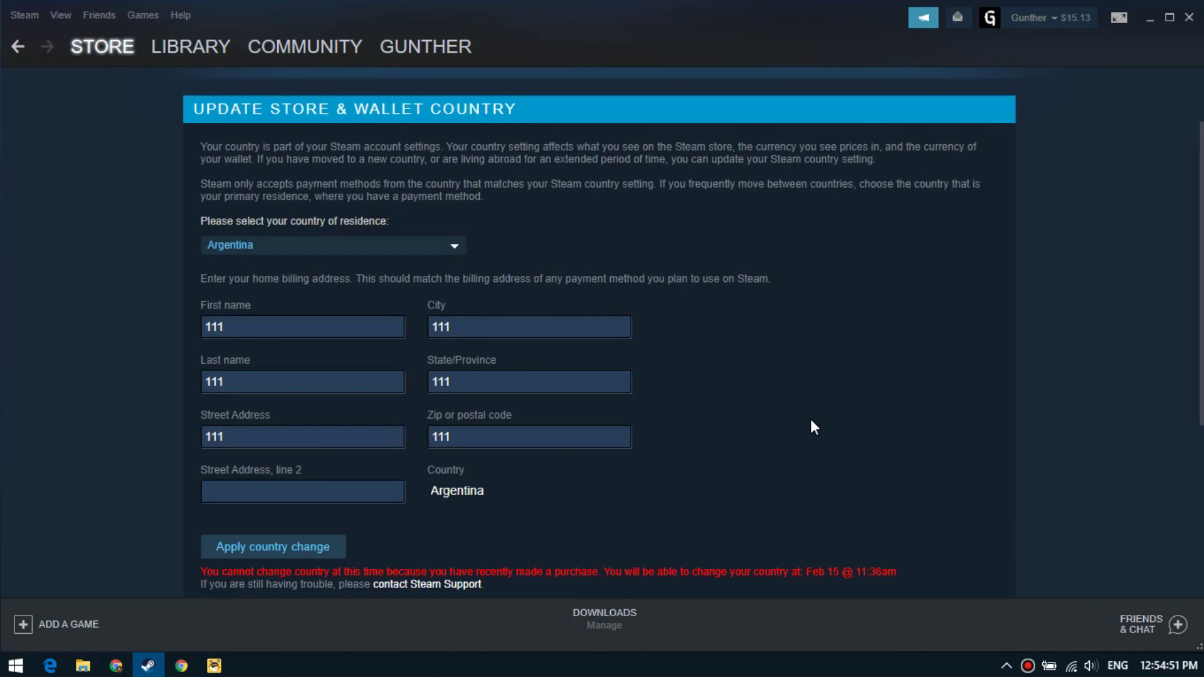
scroll(812, 421, down, 3)
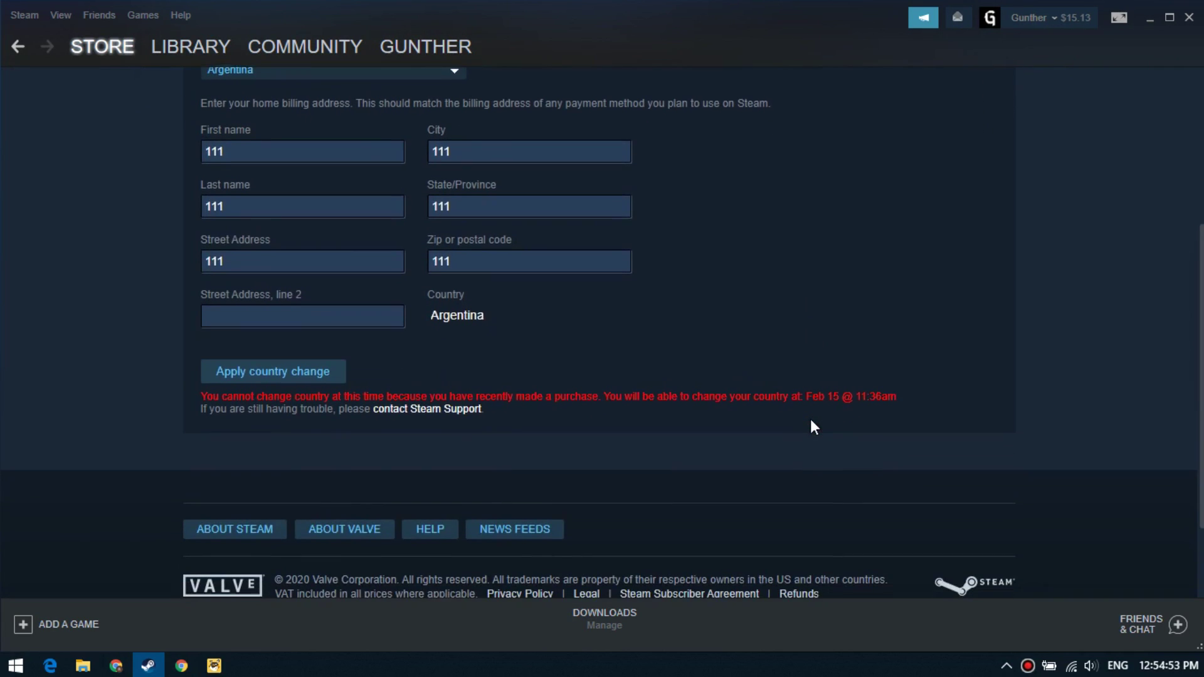
drag(198, 396, 905, 396)
Reconnect TigerVPN to Buenos Aires, AR and relaunch Steam from its desktop shortcut.
click(780, 404)
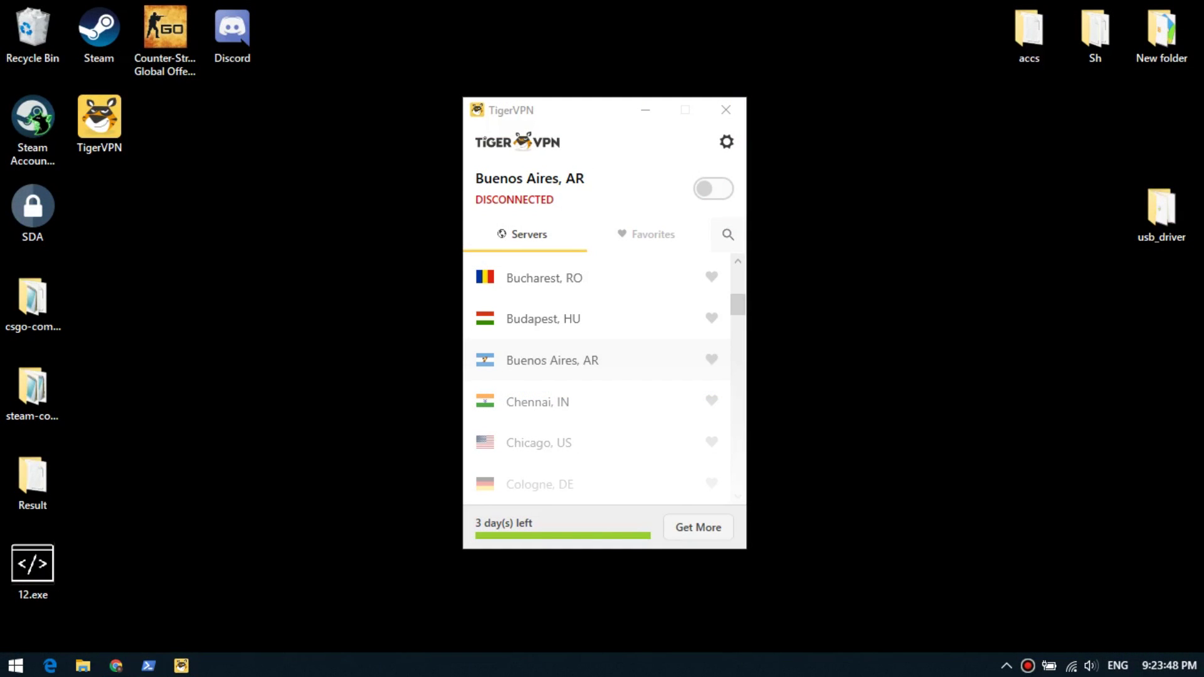
click(714, 195)
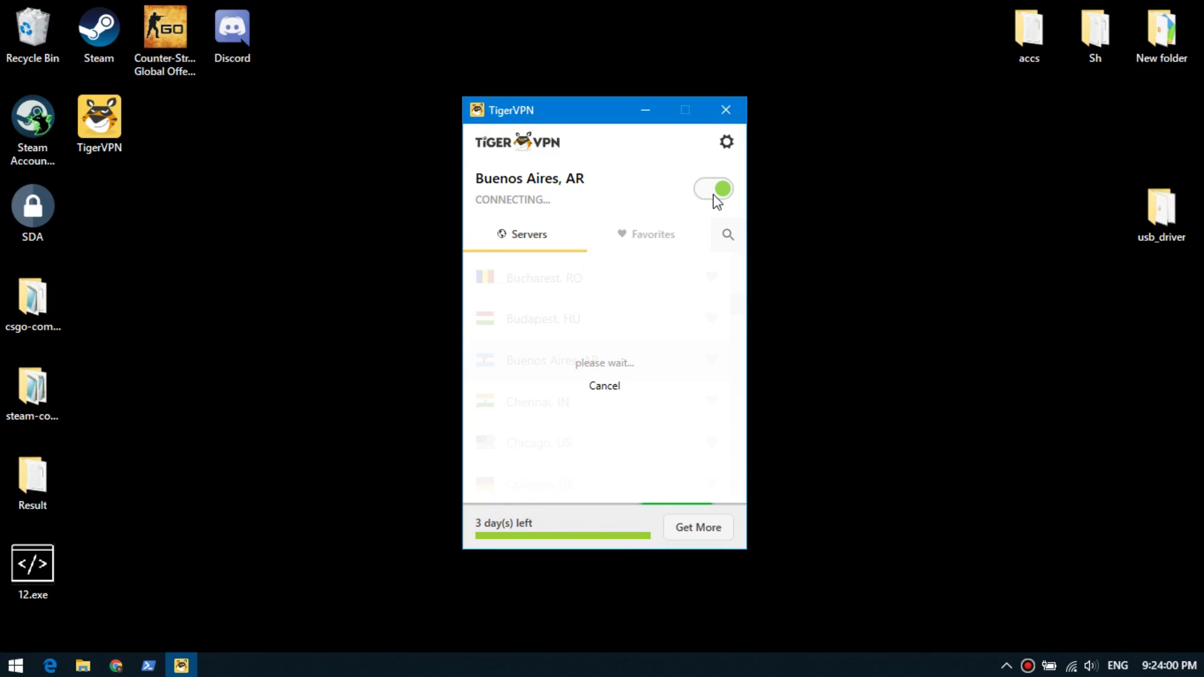
click(99, 32)
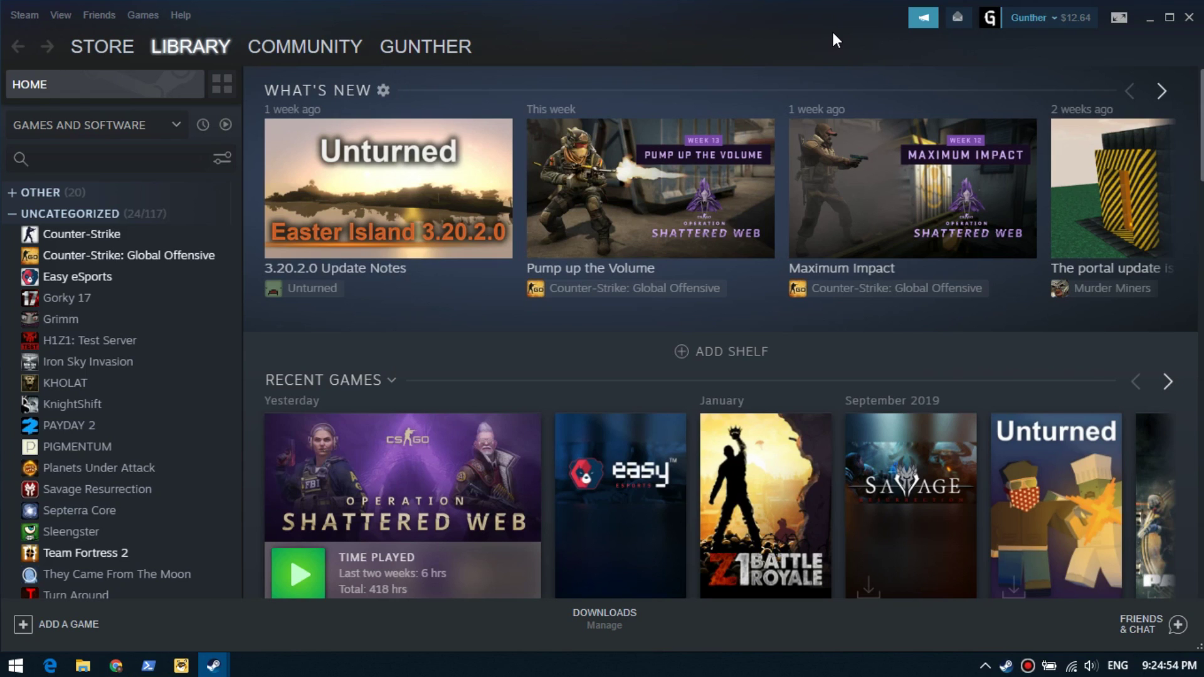
Choose Argentina as country of residence and fill in the billing fields, including State/Province 11.
click(1054, 17)
click(1023, 64)
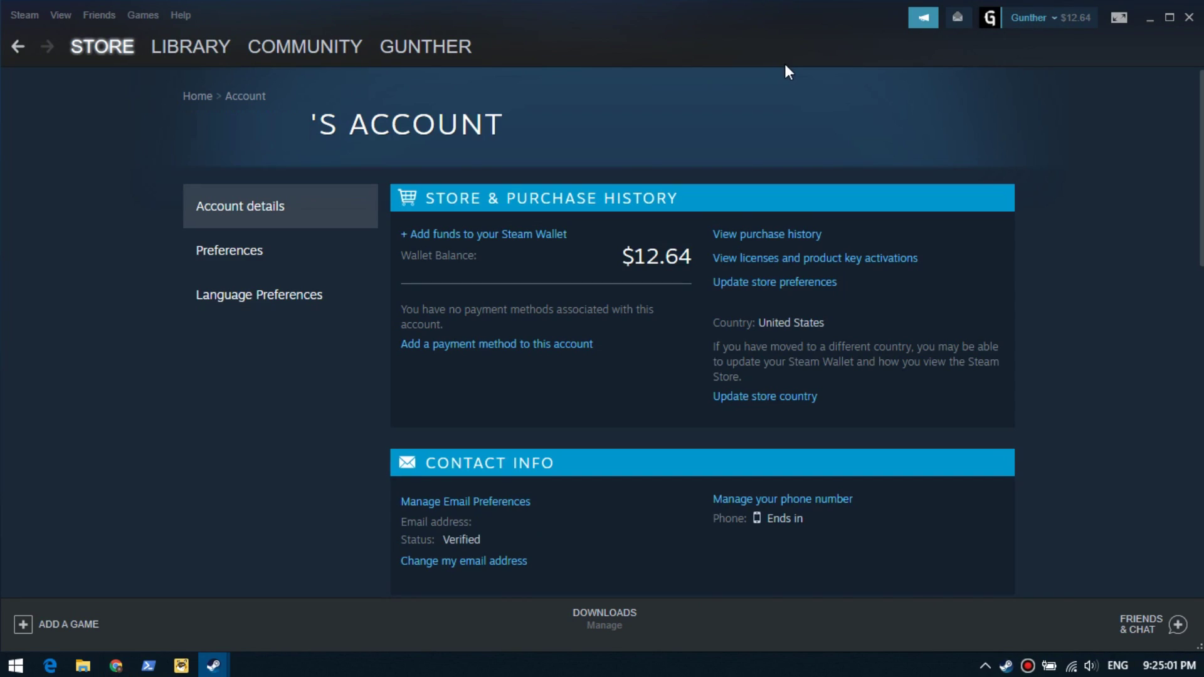
click(789, 397)
click(452, 339)
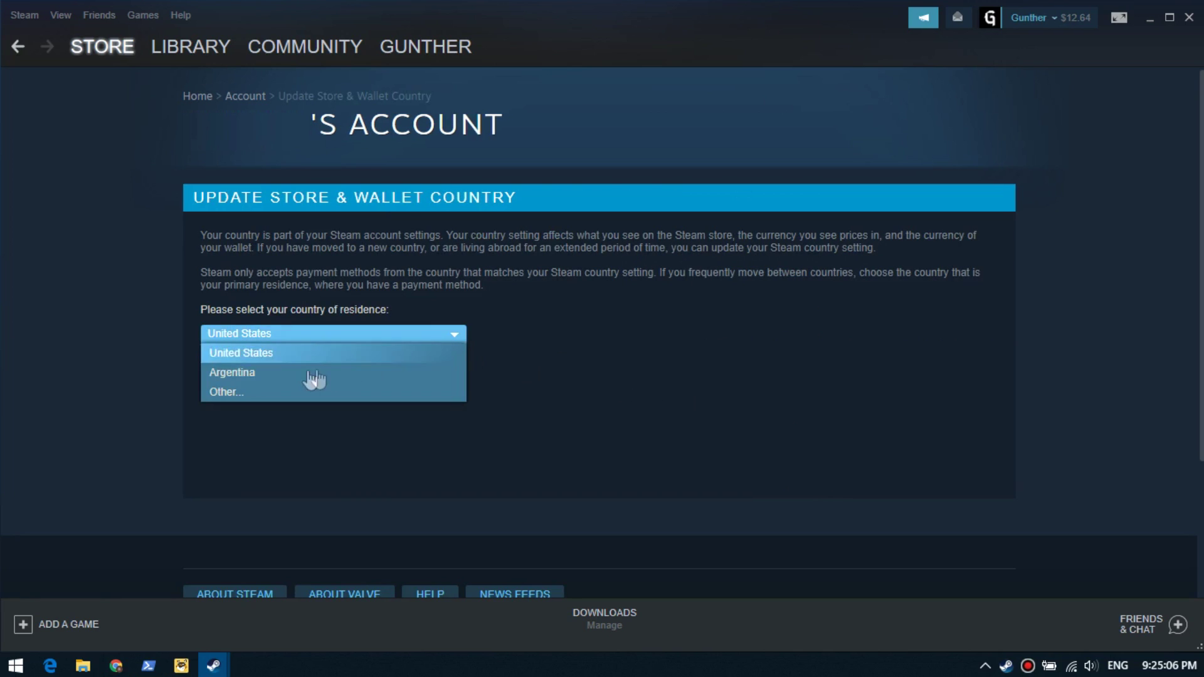
click(352, 381)
click(325, 414)
click(457, 476)
text(11)
click(302, 526)
text(11)
click(530, 526)
text(11)
scroll(707, 441, down, 4)
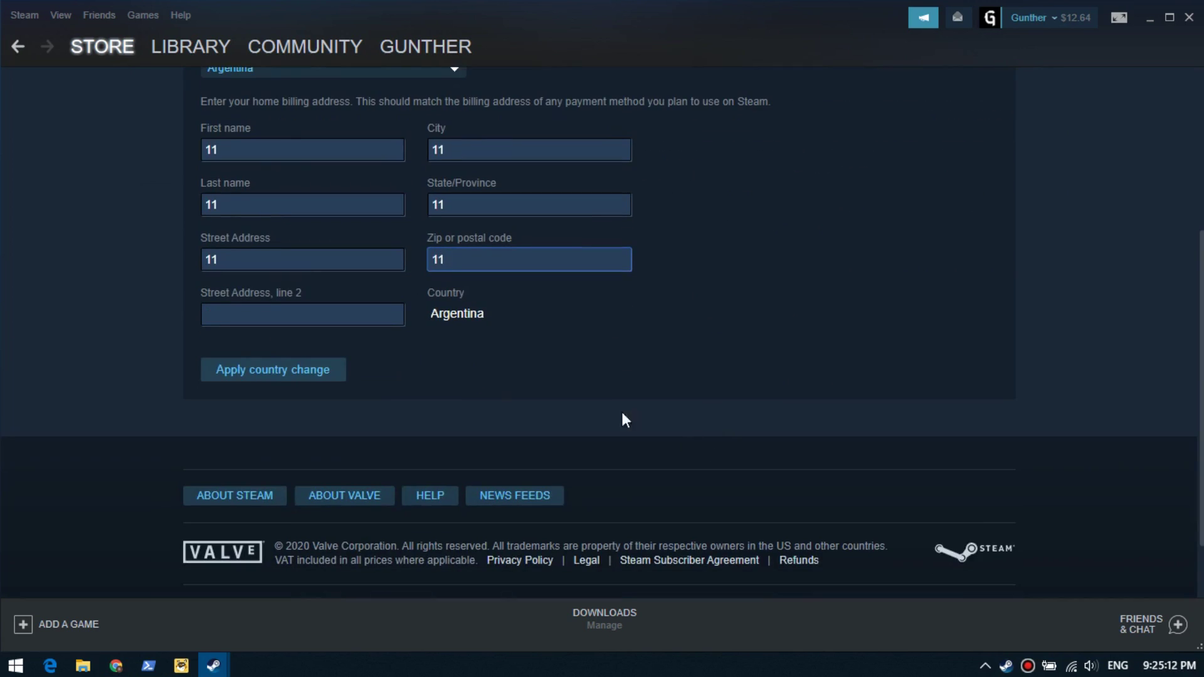
Apply and confirm the Argentina change, then reopen account details showing ARS$ 777,63.
click(299, 386)
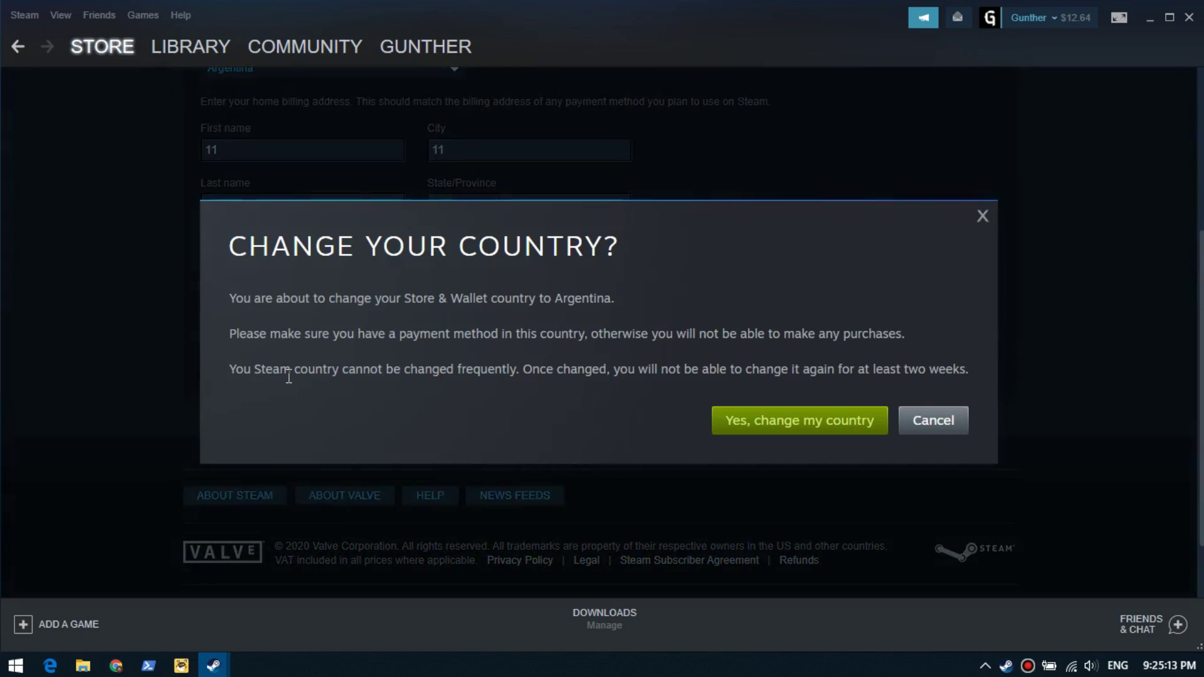
click(795, 429)
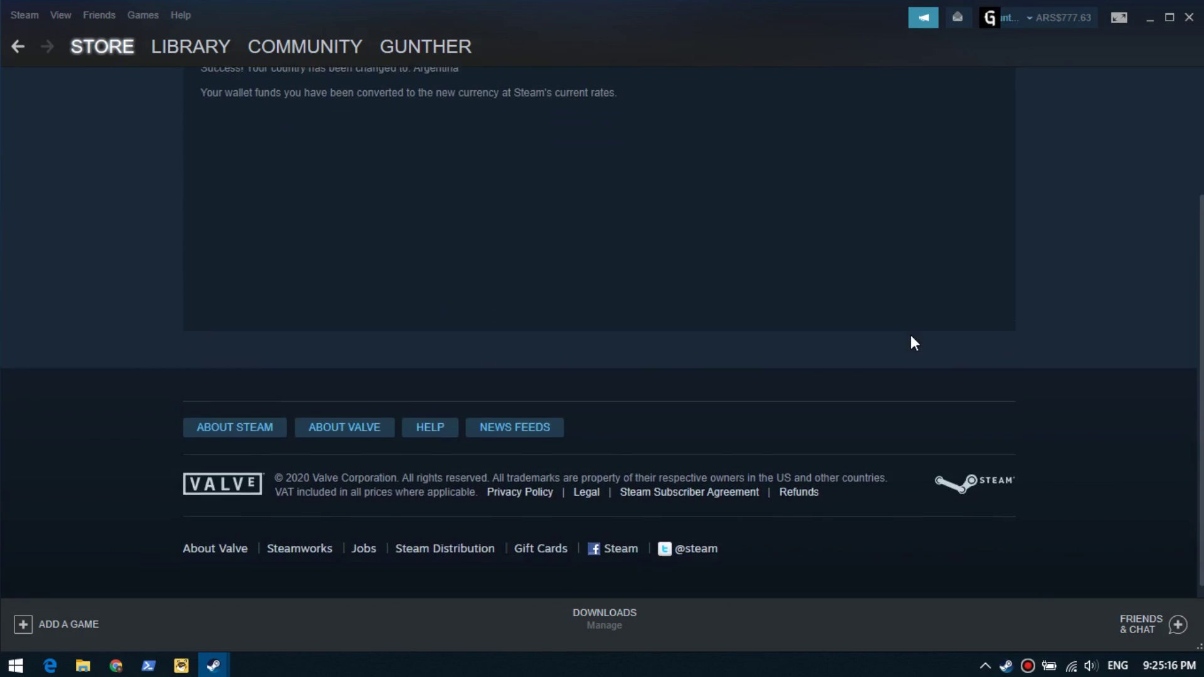
triple_click(532, 233)
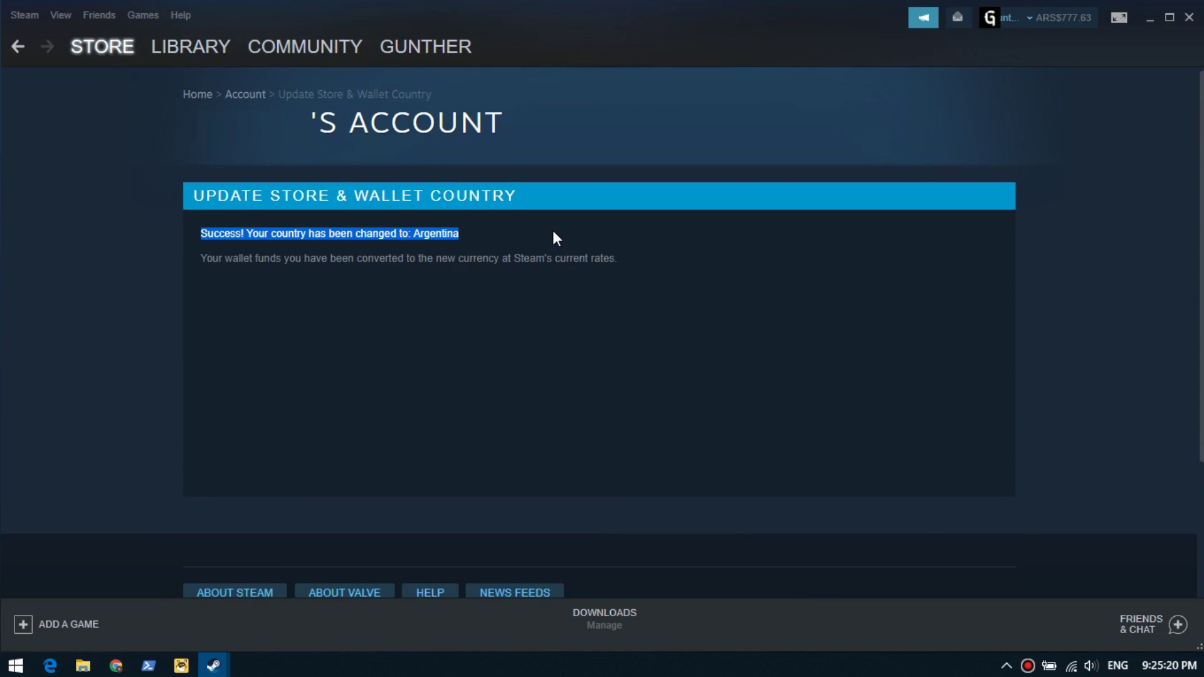
click(554, 232)
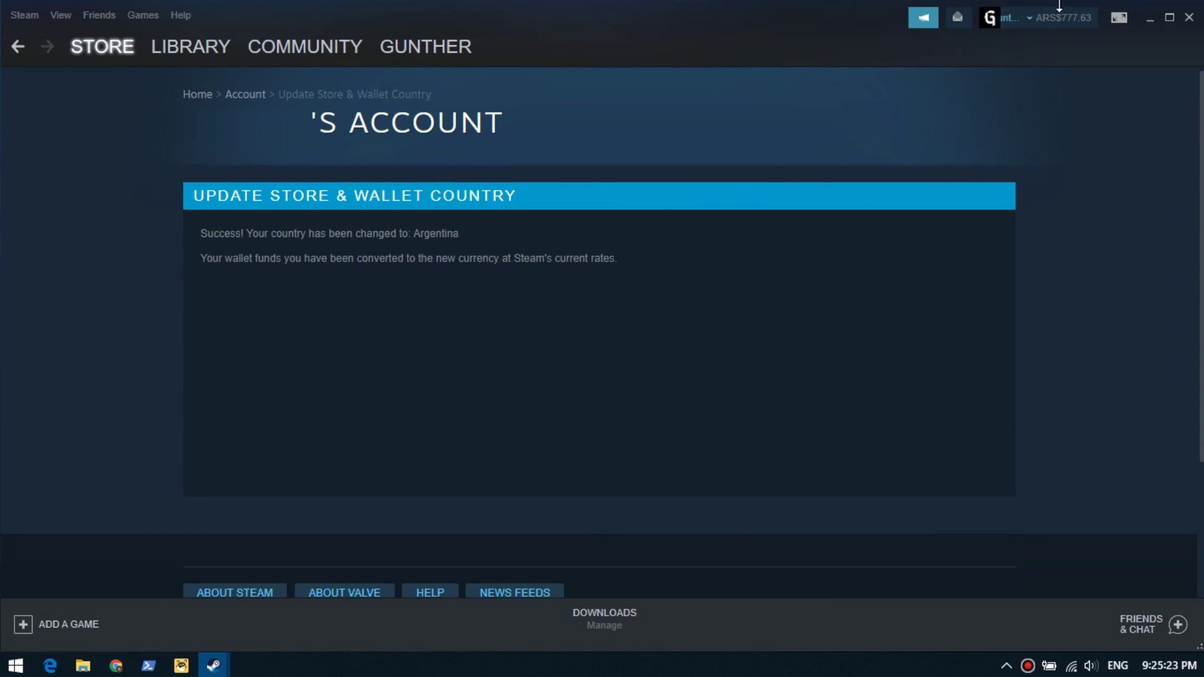
click(1058, 16)
click(1023, 59)
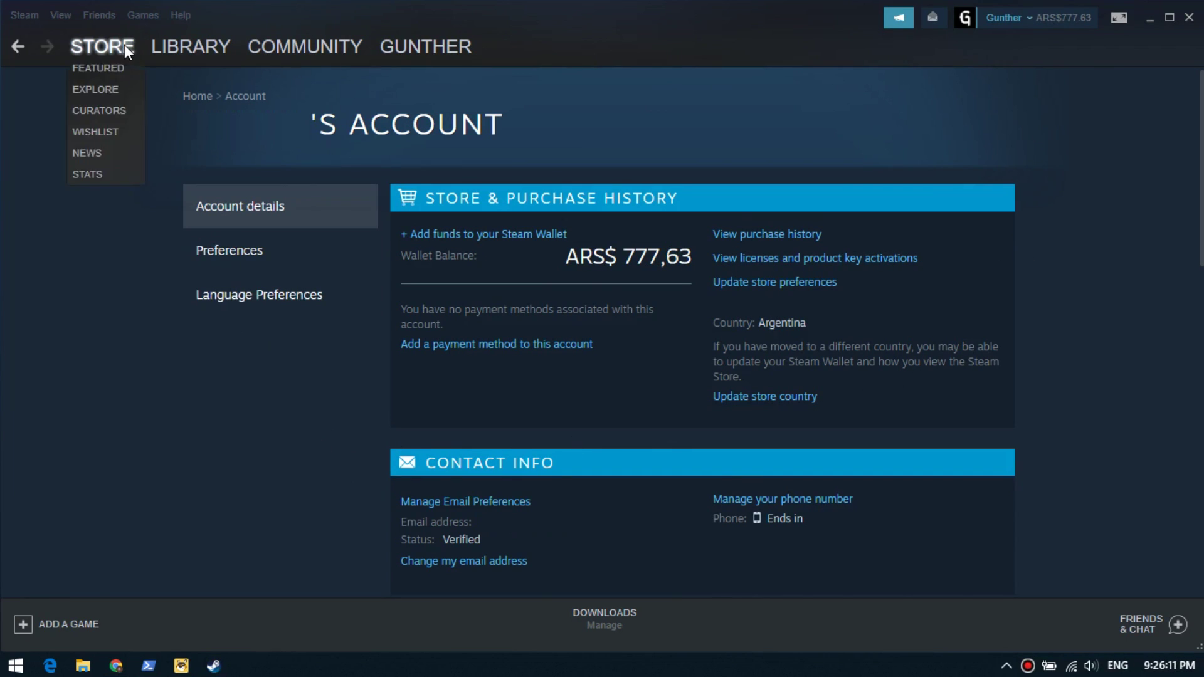
Buy PLAYERUNKNOWN'S BATTLEGROUNDS for myself for ARS$ 640,00 using the wallet funds.
click(123, 47)
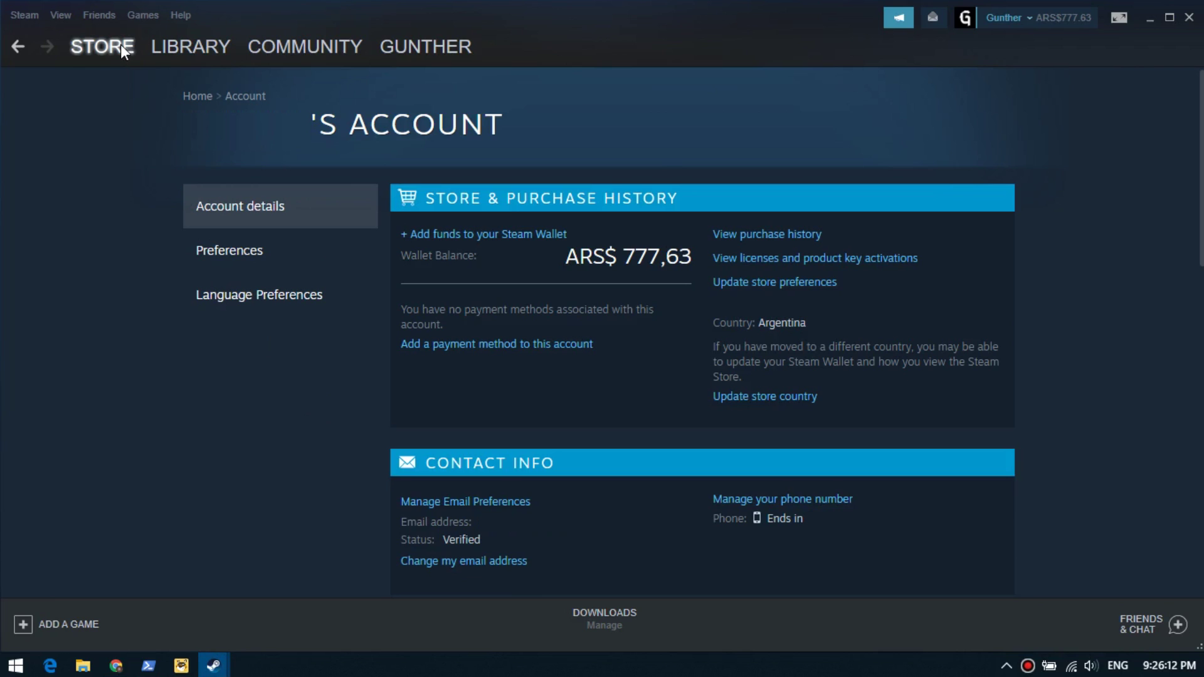
scroll(1040, 373, down, 5)
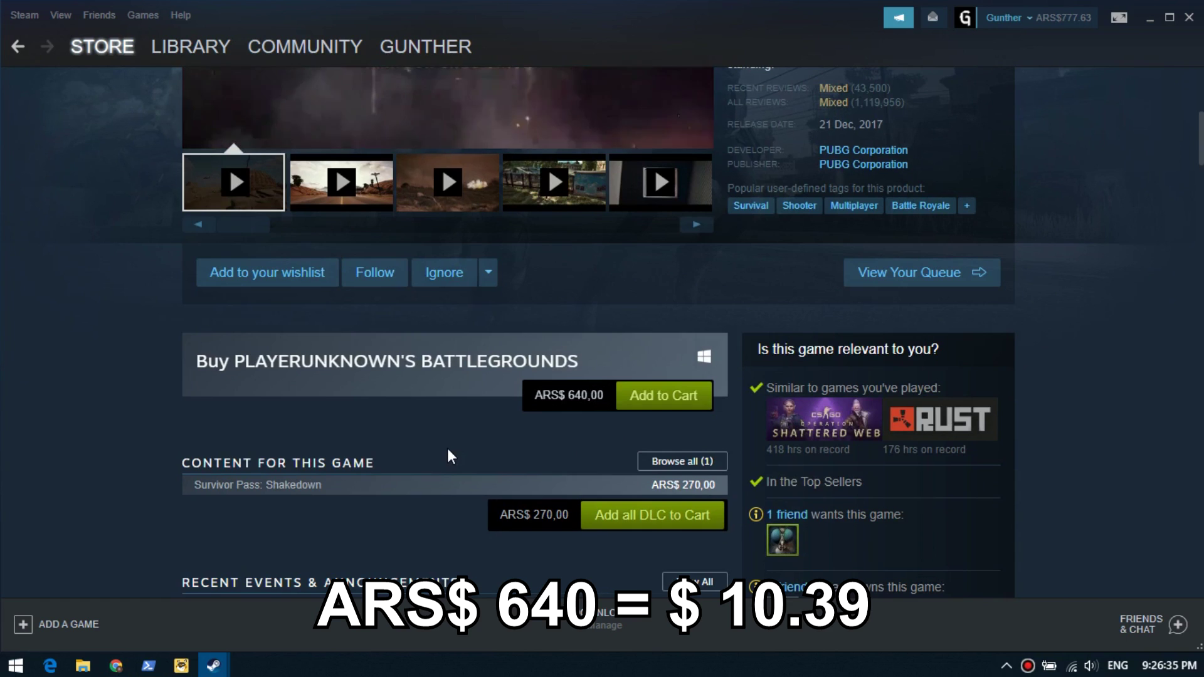
click(683, 407)
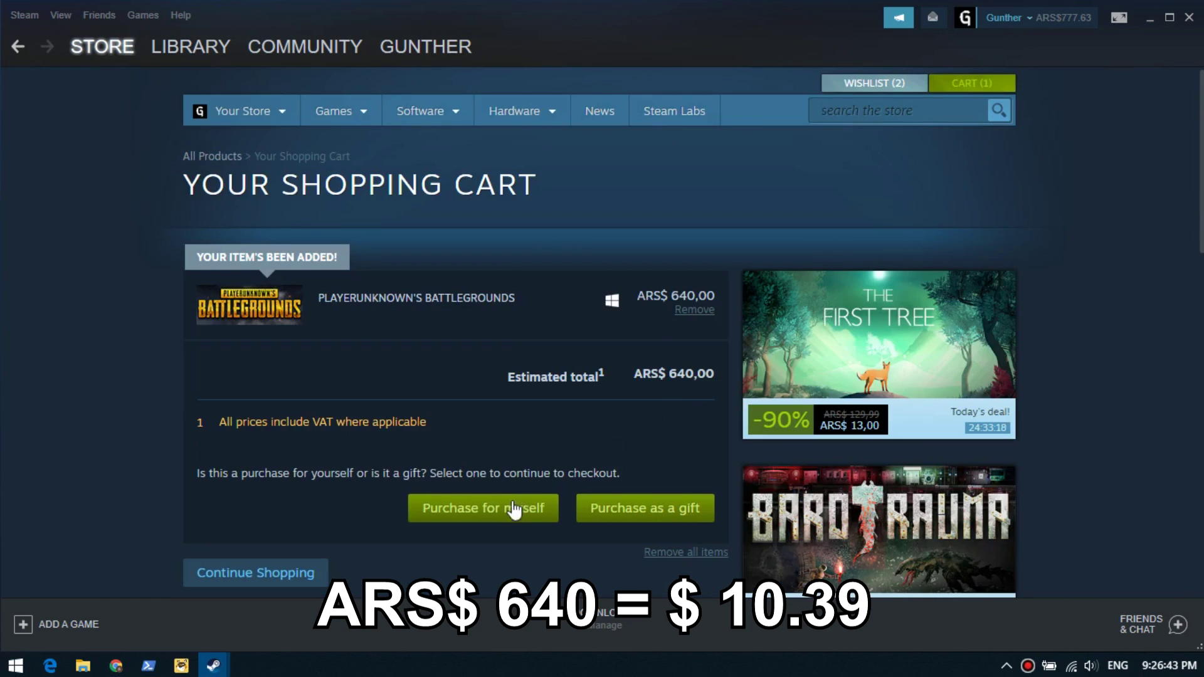
click(470, 506)
click(677, 497)
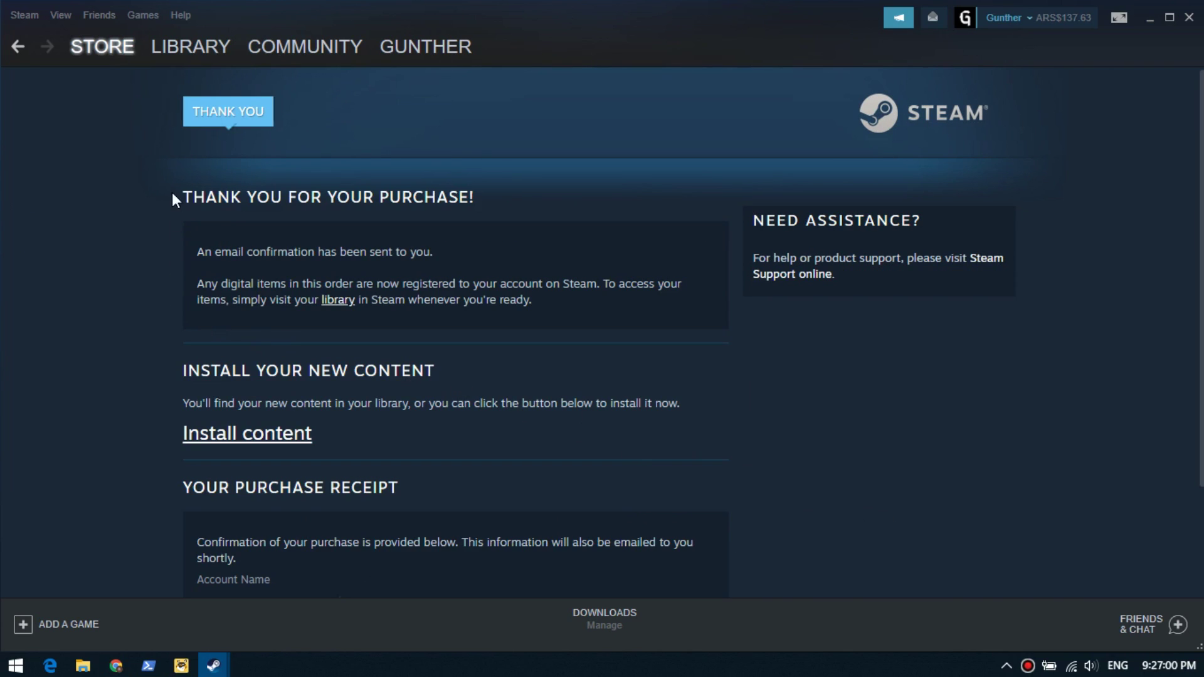
scroll(543, 244, down, 2)
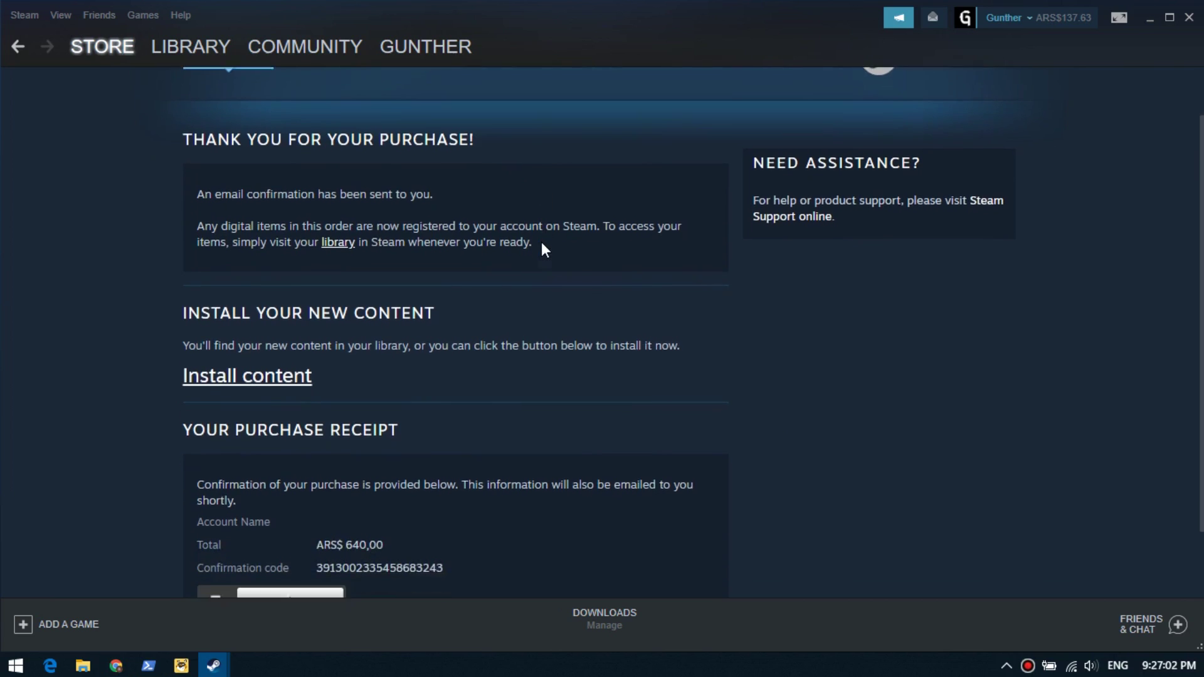
scroll(542, 241, down, 2)
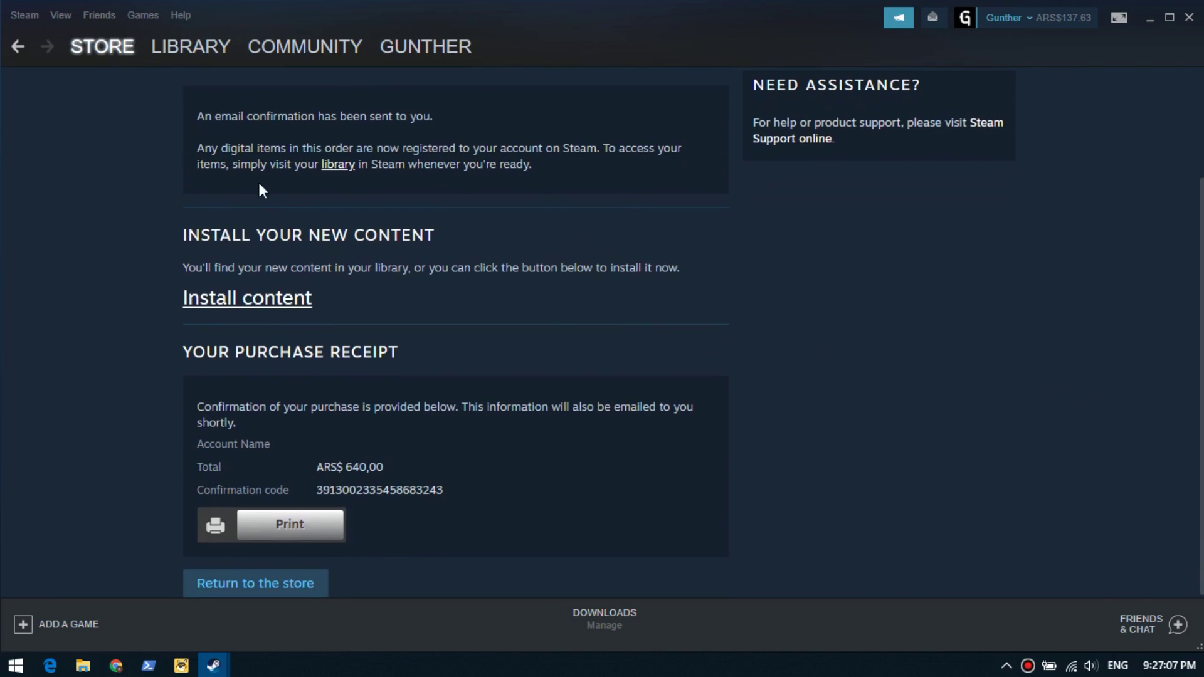
Open PLAYERUNKNOWN'S BATTLEGROUNDS' Library page, showing it owned and ready to install.
click(175, 45)
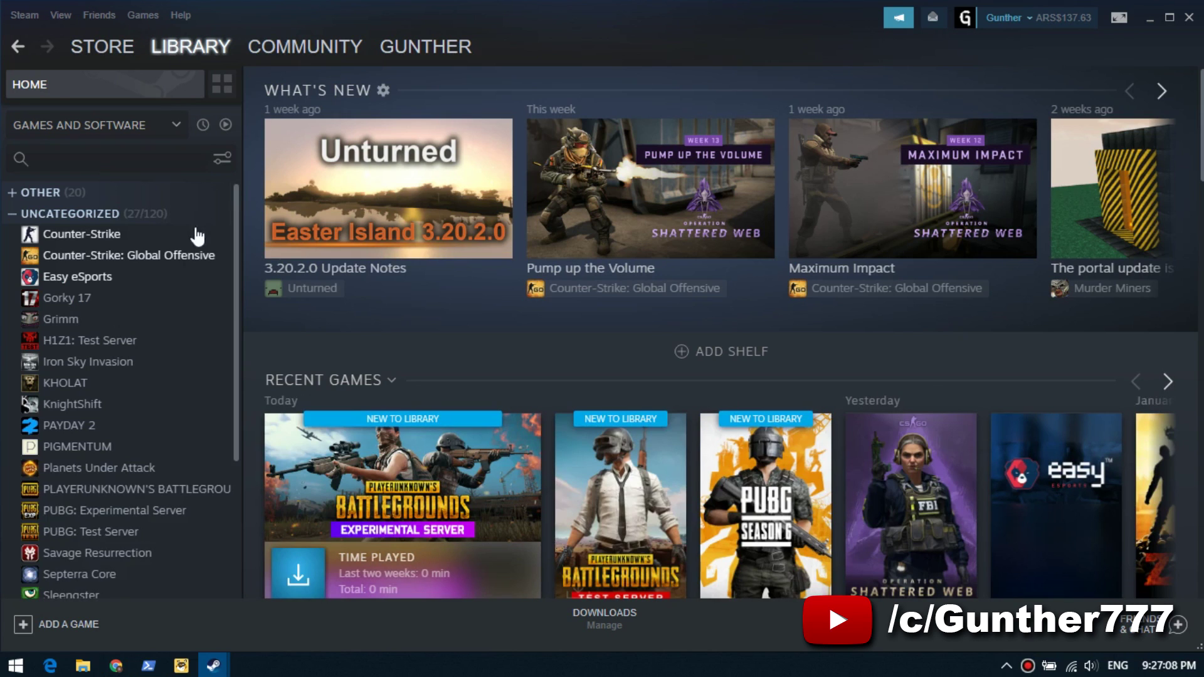
click(154, 493)
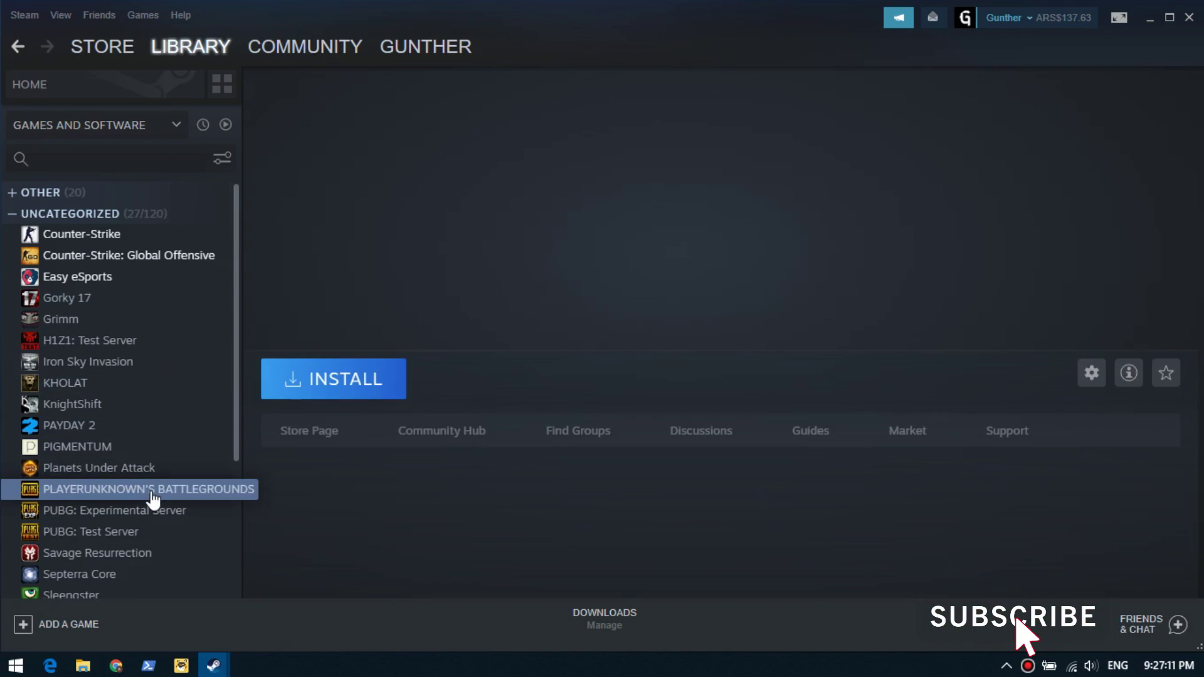